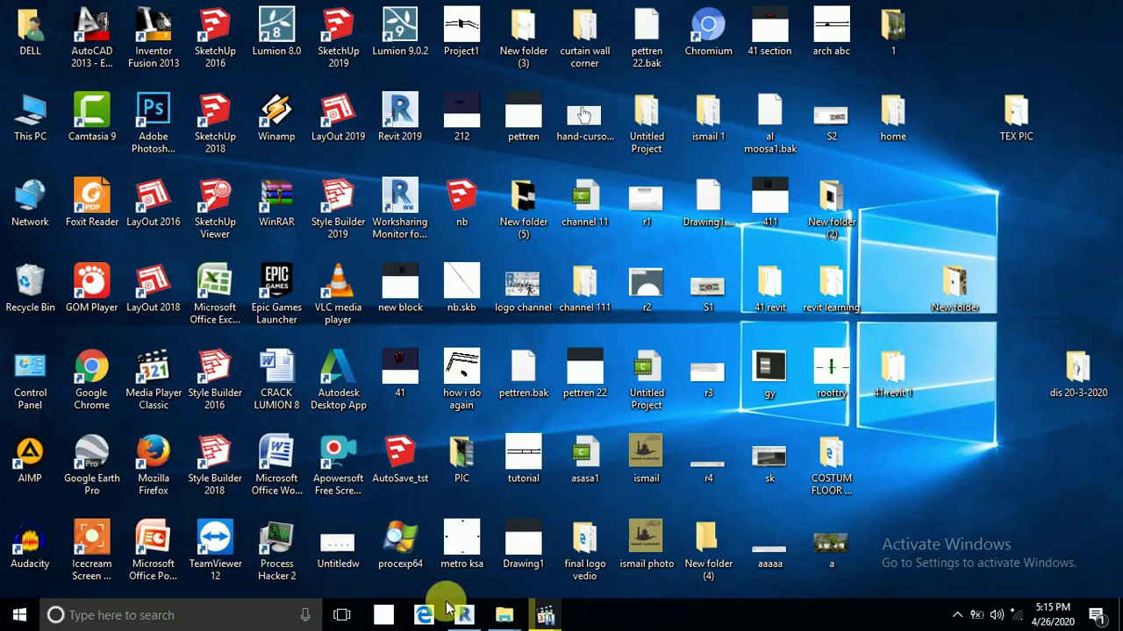
# Step: Restore the Revit 2019 window showing Project3's Level 1 floor plan
pyautogui.click(463, 617)
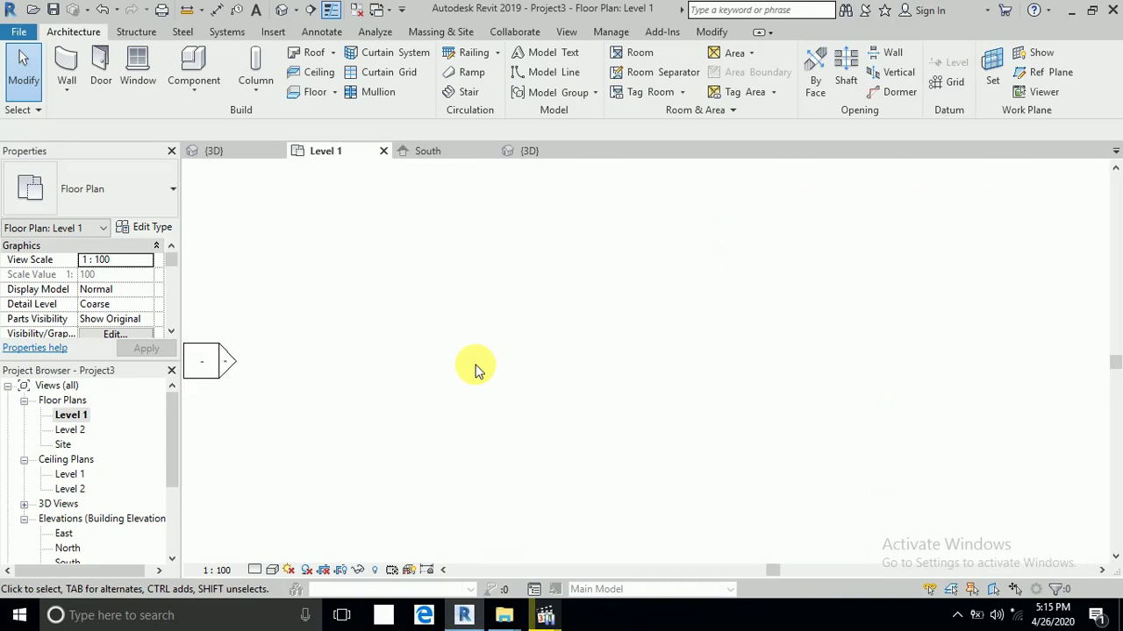
pyautogui.scroll(-2, 475, 375)
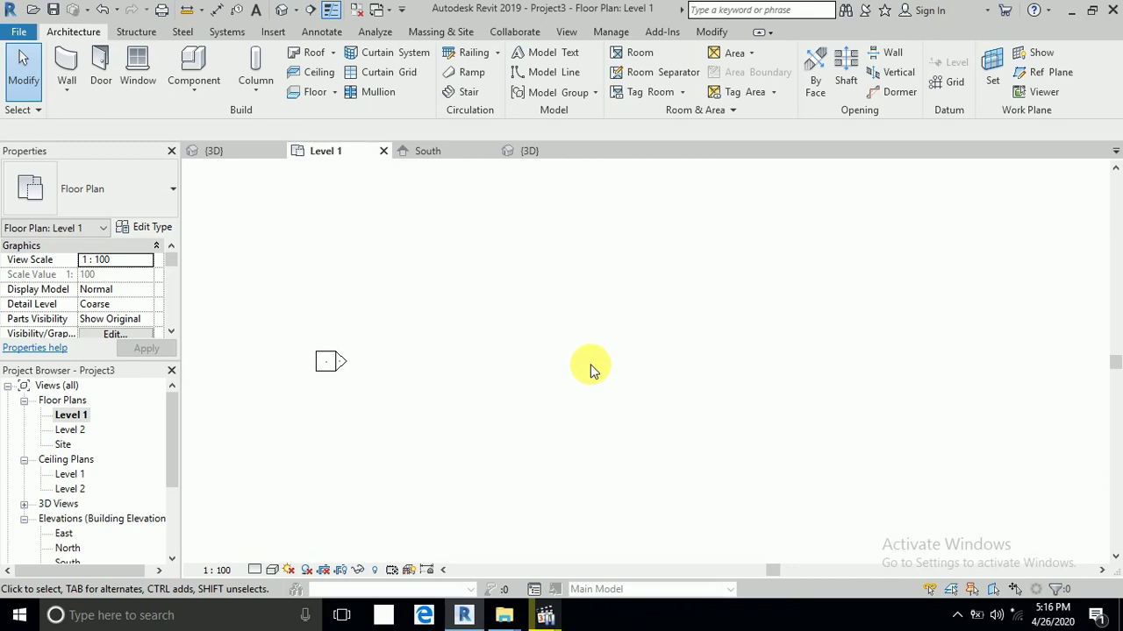
pyautogui.moveTo(591, 364); pyautogui.dragTo(565, 376, button='middle')
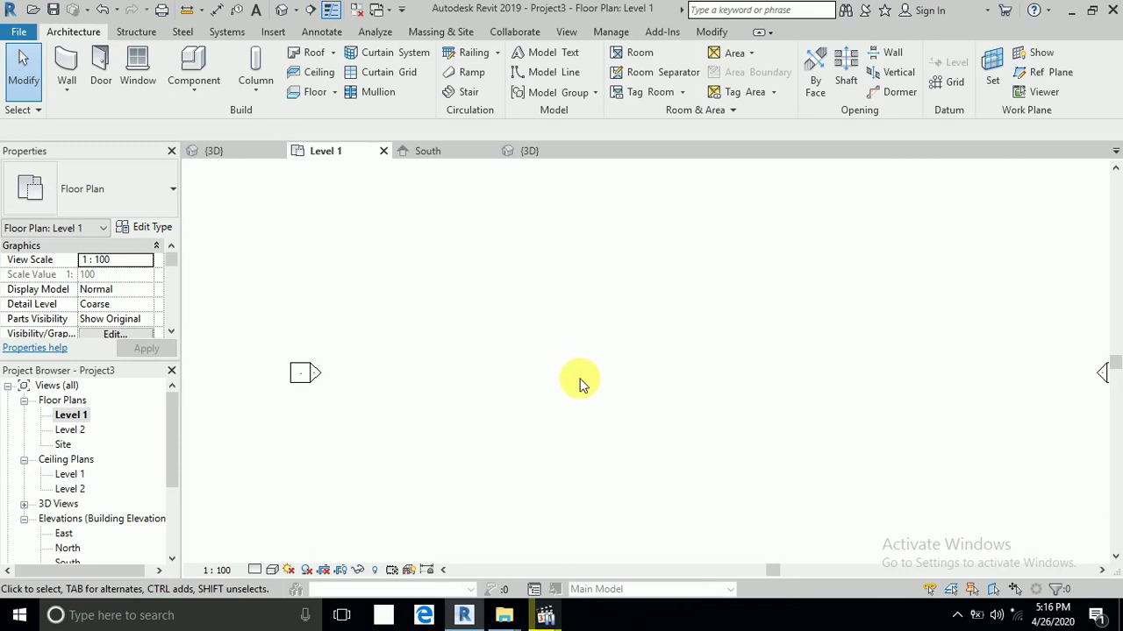
pyautogui.moveTo(579, 380)
pyautogui.mouseDown(button='middle')
pyautogui.moveTo(584, 389)
pyautogui.moveTo(568, 375)
pyautogui.mouseUp(button='middle')
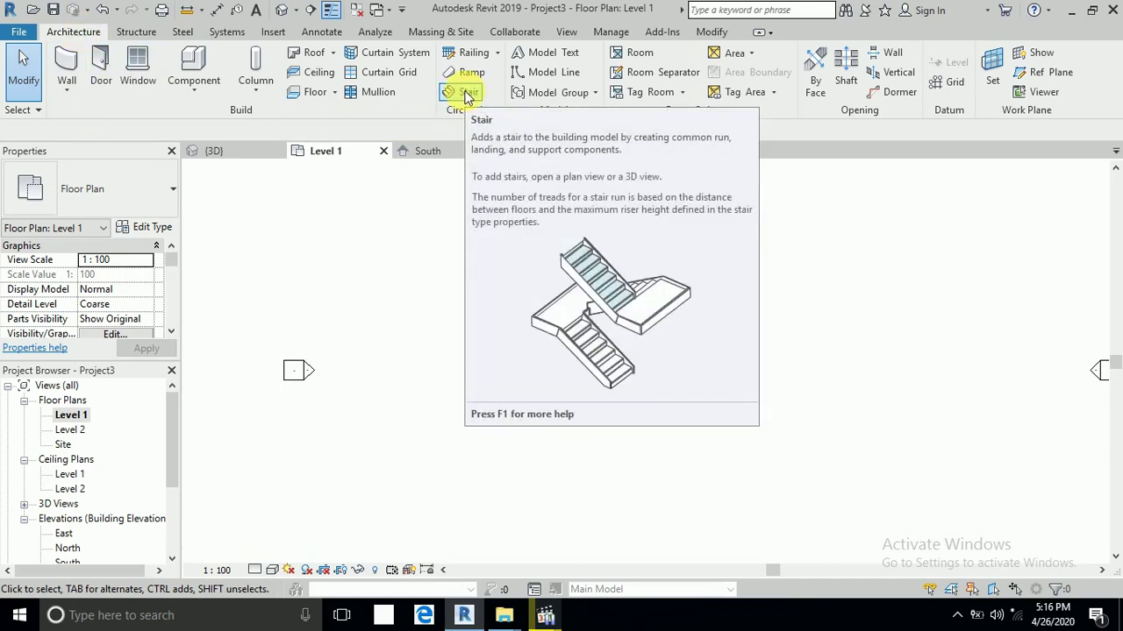
# Step: Place a straight 23-riser assembled stair from Level 1 to Level 2 and finish editing
pyautogui.click(466, 93)
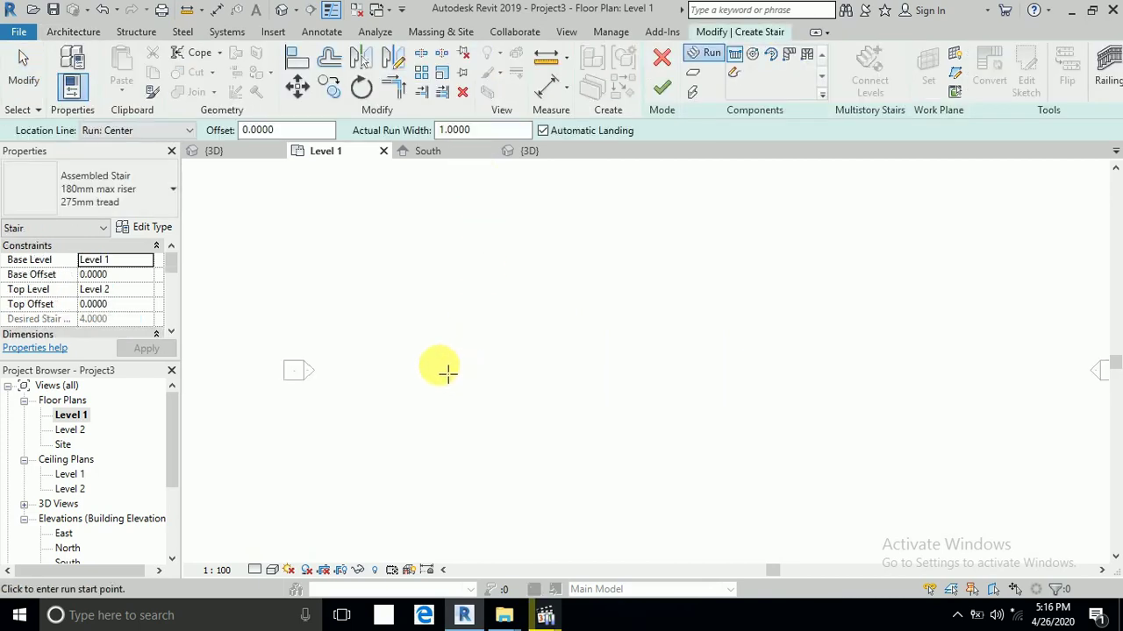
pyautogui.click(435, 368)
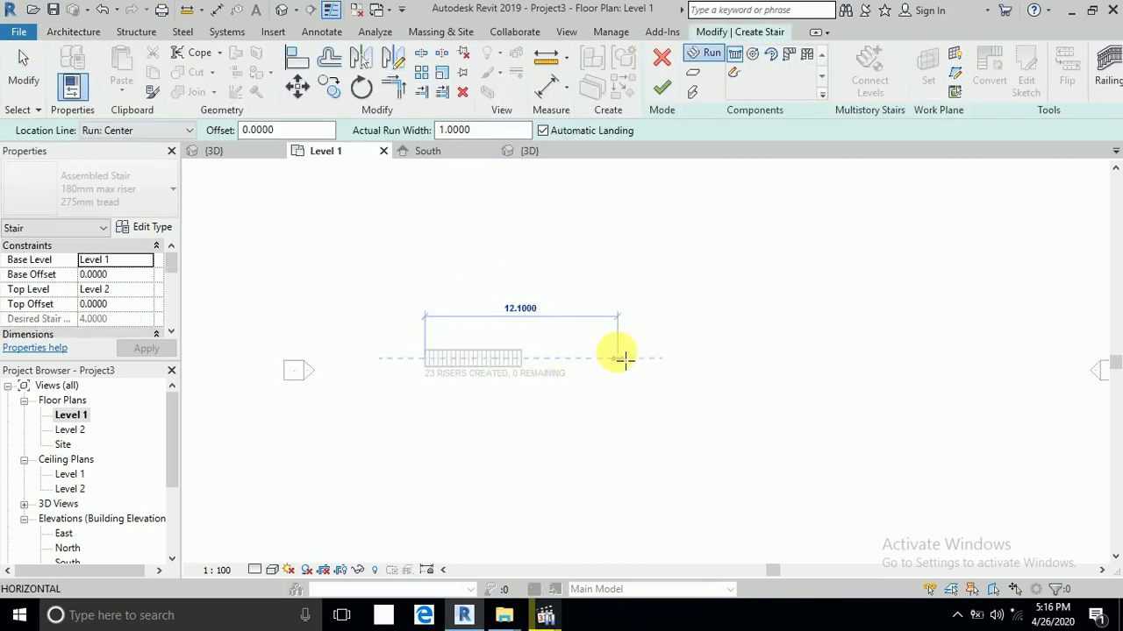
pyautogui.click(616, 358)
pyautogui.press('Escape')
pyautogui.scroll(5, 434, 361)
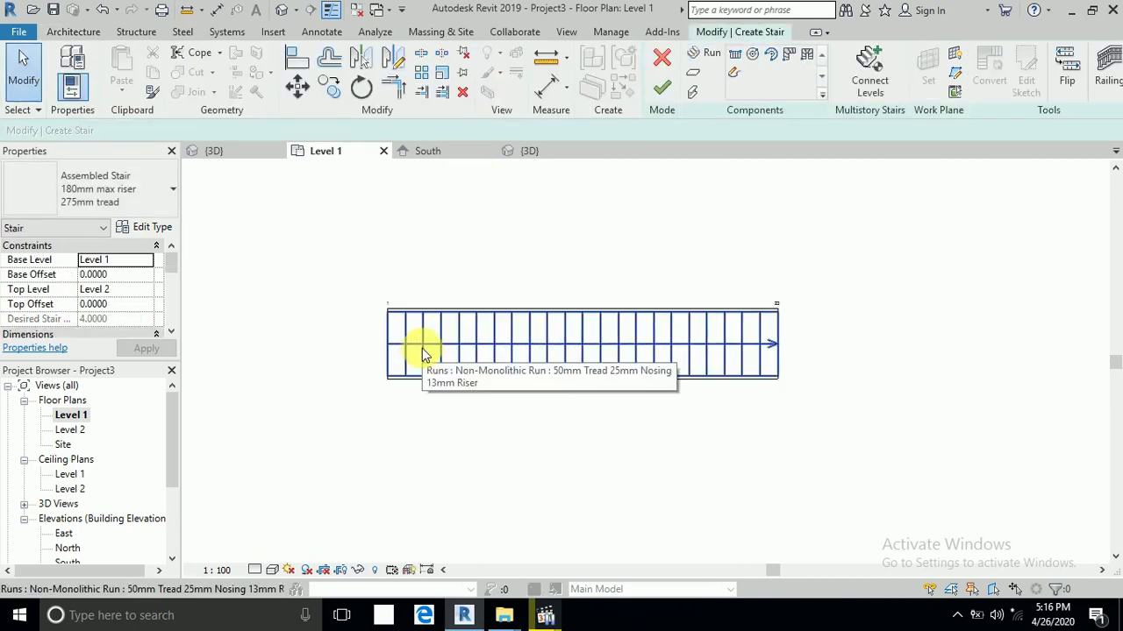
pyautogui.scroll(2, 566, 276)
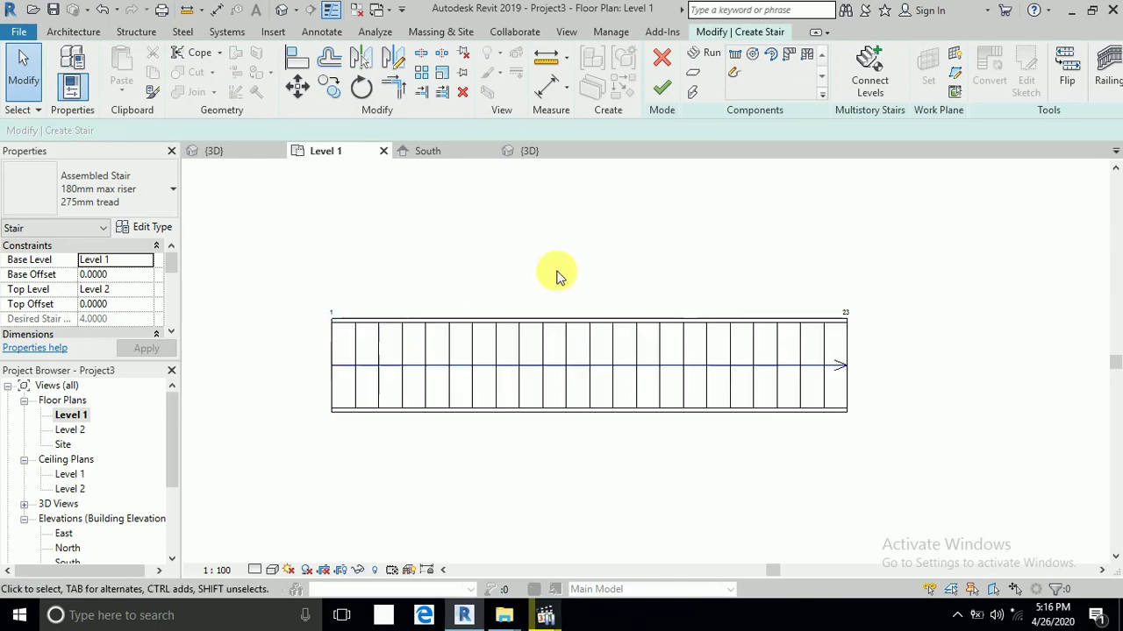
pyautogui.click(663, 92)
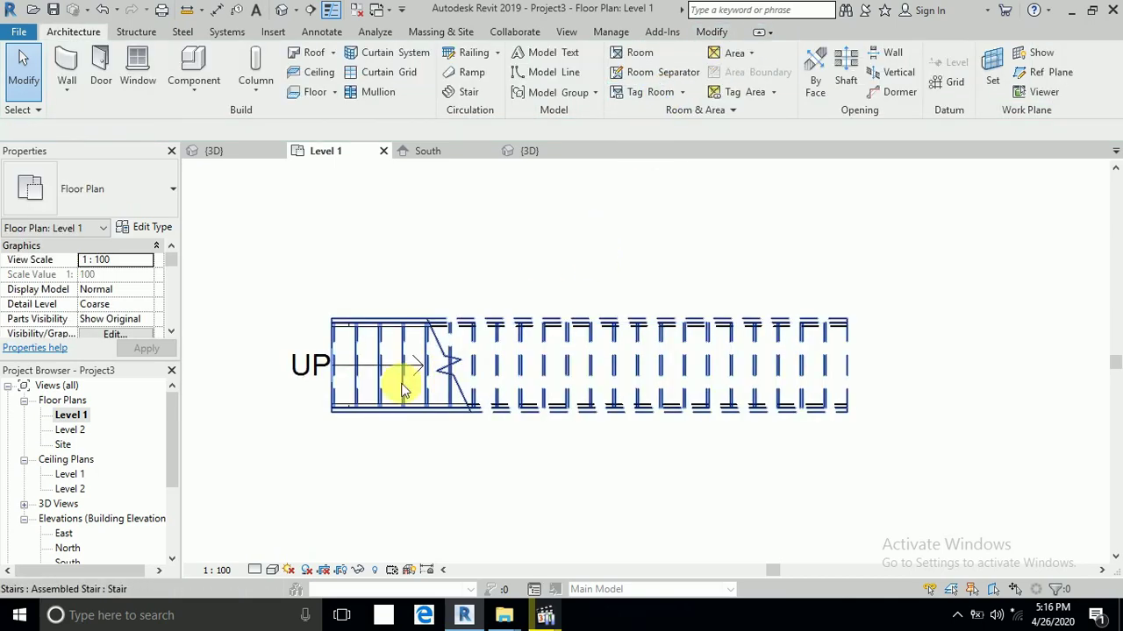
# Step: Select the new stair and open the South elevation view
pyautogui.scroll(1, 399, 382)
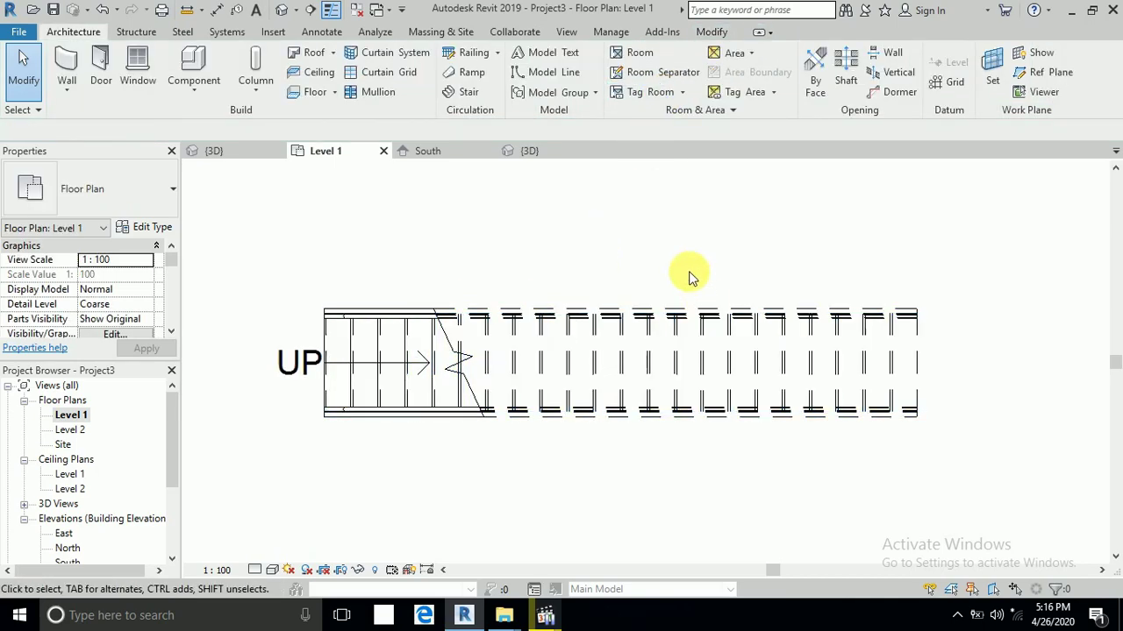
pyautogui.click(335, 314)
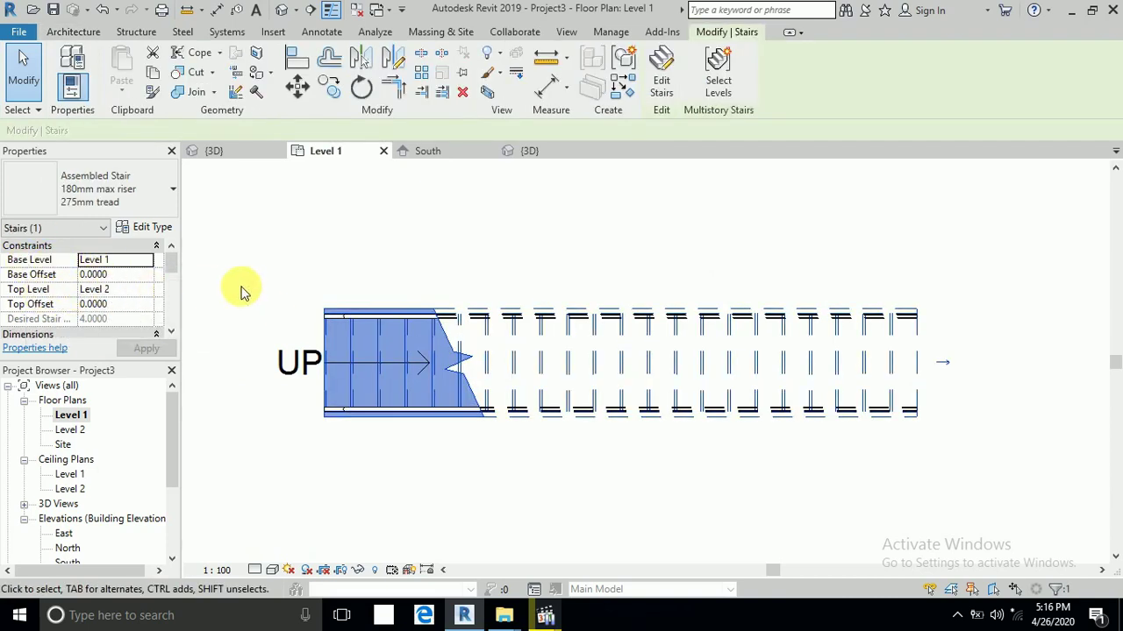
pyautogui.moveTo(173, 456); pyautogui.dragTo(172, 484)
pyautogui.click(70, 519)
pyautogui.doubleClick(70, 519)
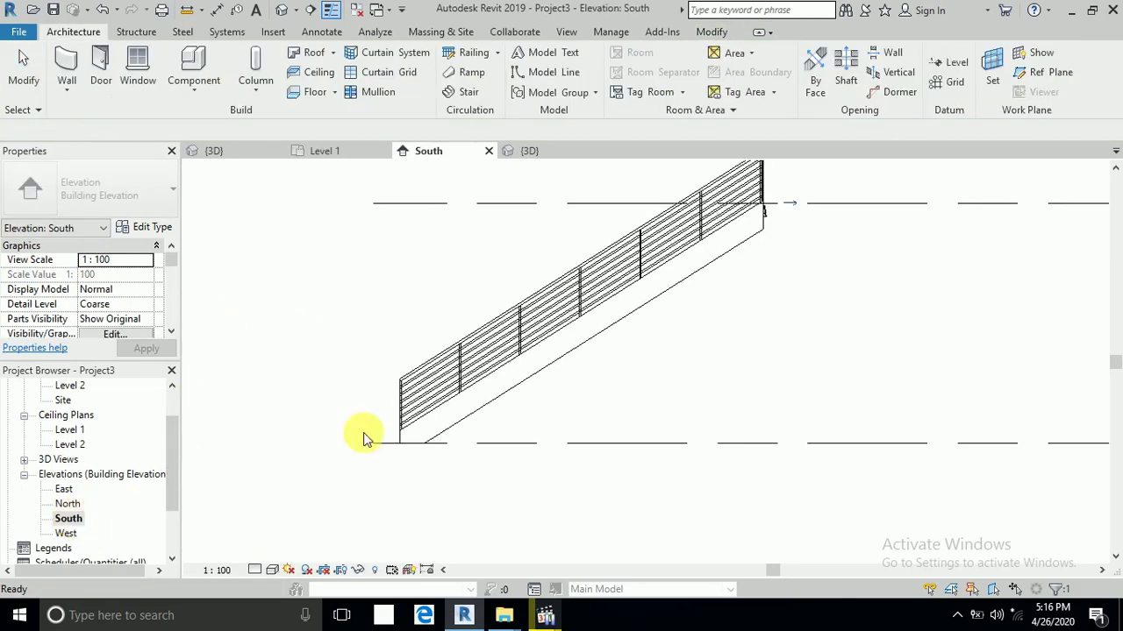
# Step: Zoom and pan the South elevation to inspect the stair and its railing
pyautogui.click(386, 435)
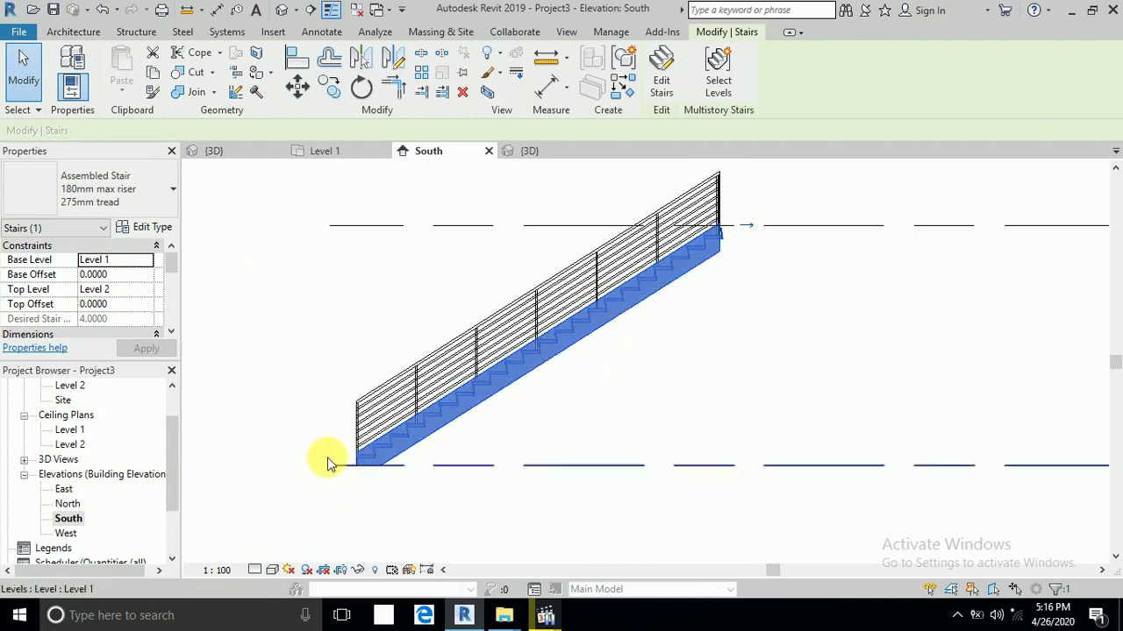
pyautogui.scroll(-5, 351, 443)
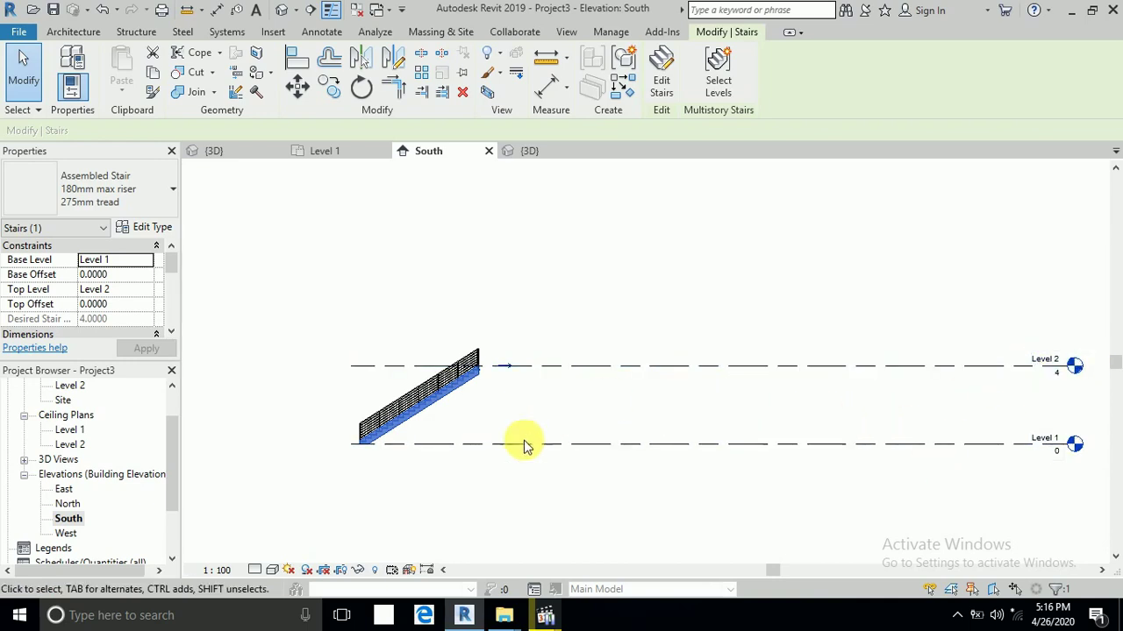
pyautogui.scroll(4, 456, 407)
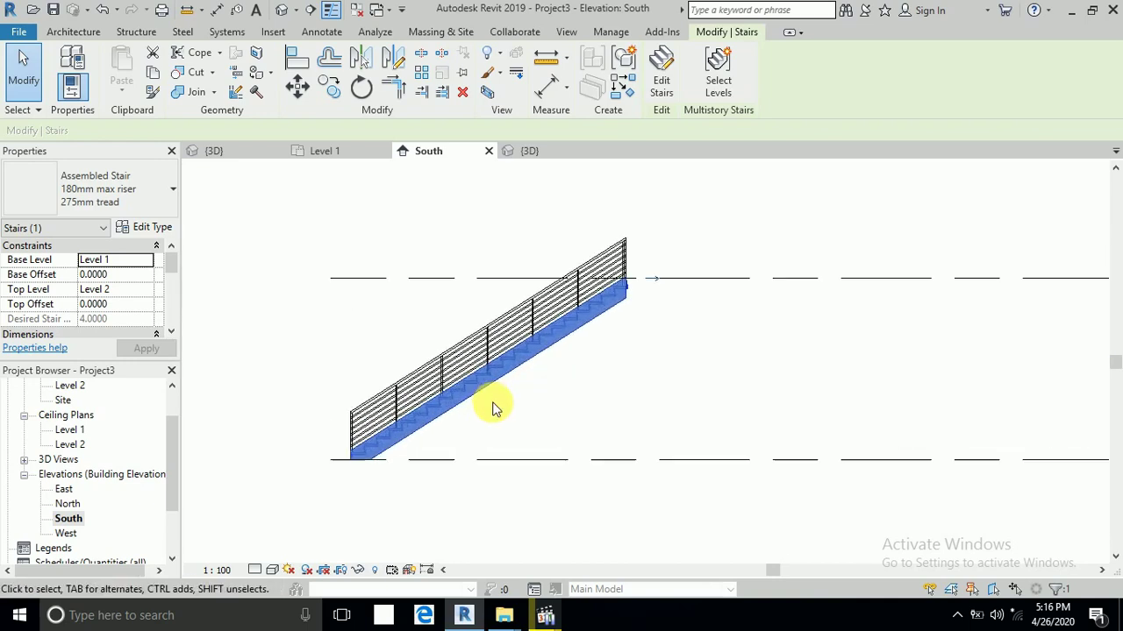
pyautogui.moveTo(496, 414); pyautogui.dragTo(537, 414, button='middle')
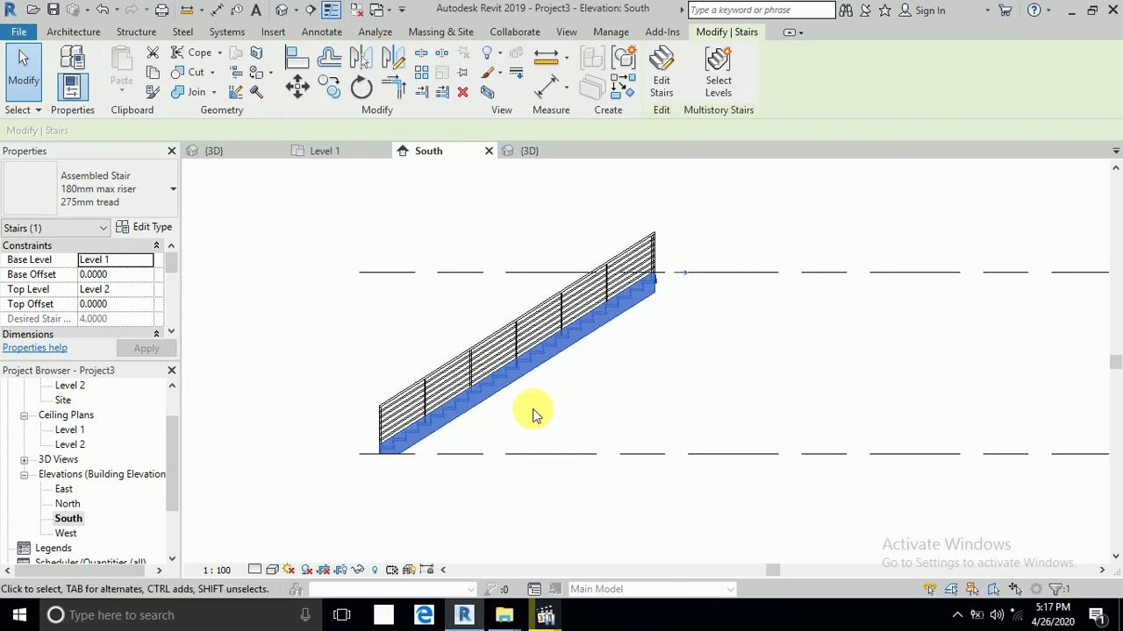
pyautogui.scroll(2, 464, 429)
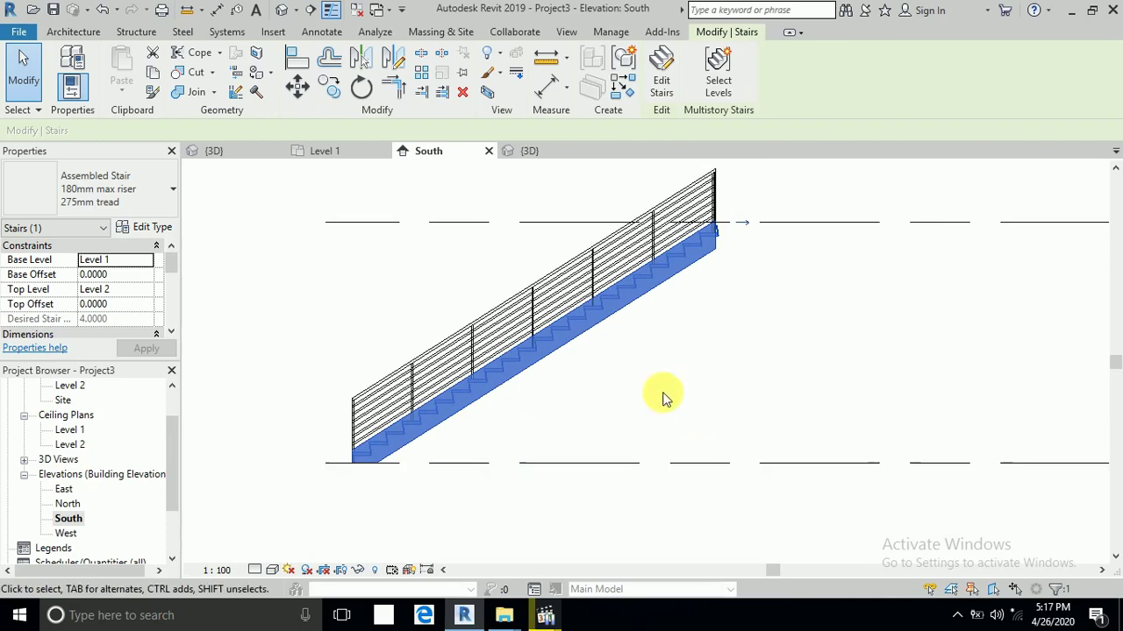
pyautogui.scroll(1, 88, 434)
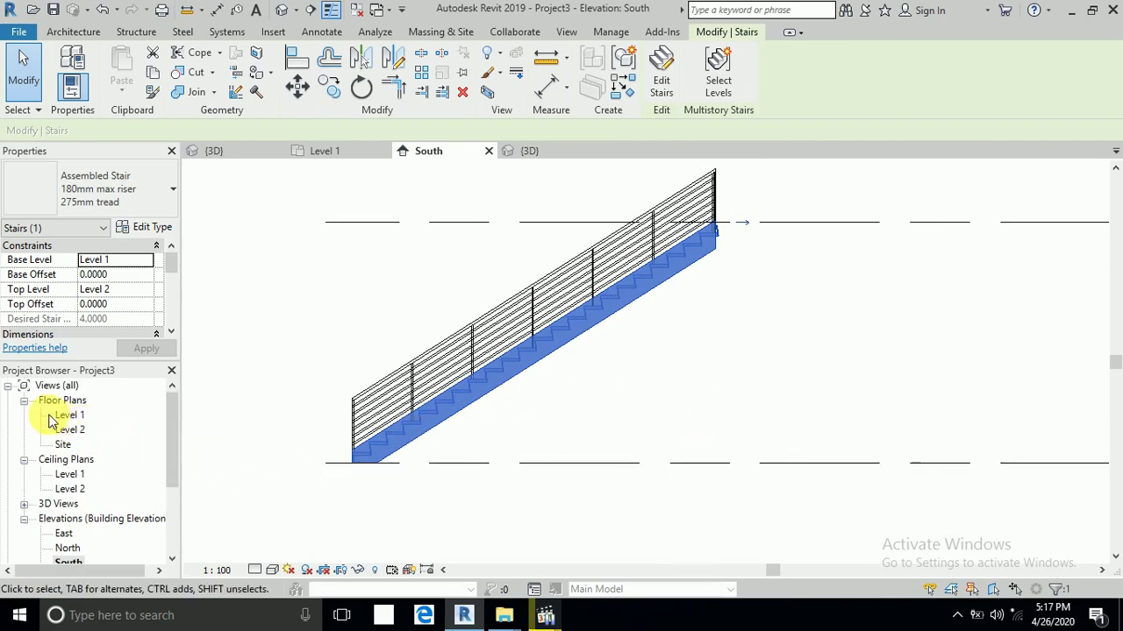
# Step: Reopen the Level 1 plan and start a new stair using Create Sketch for its run
pyautogui.doubleClick(63, 415)
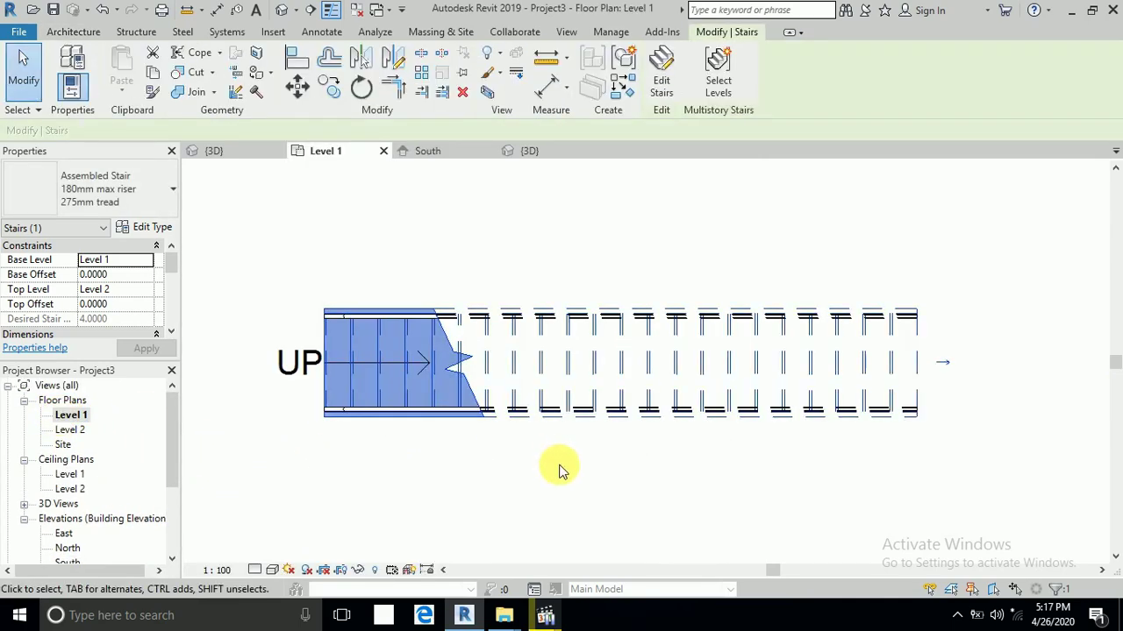
pyautogui.click(79, 33)
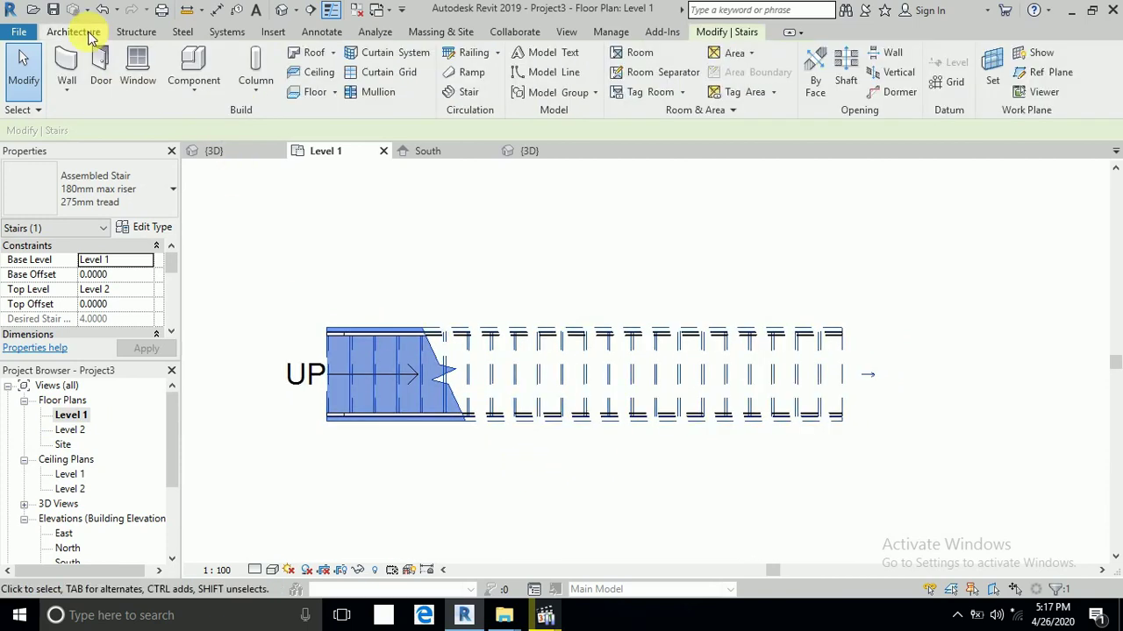
pyautogui.click(469, 93)
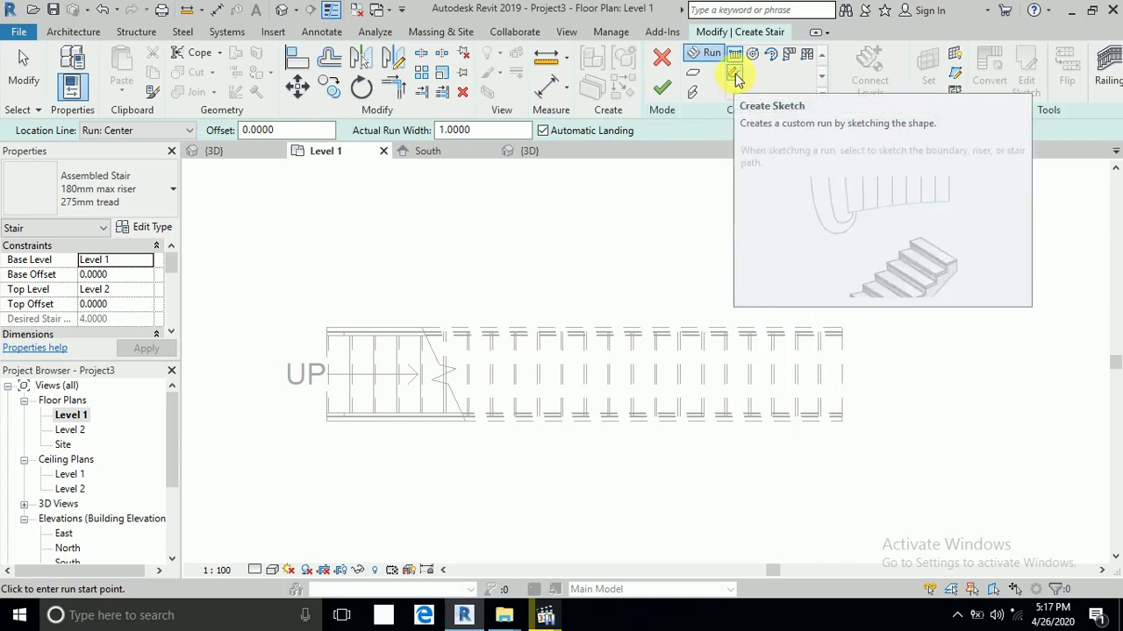
pyautogui.click(735, 75)
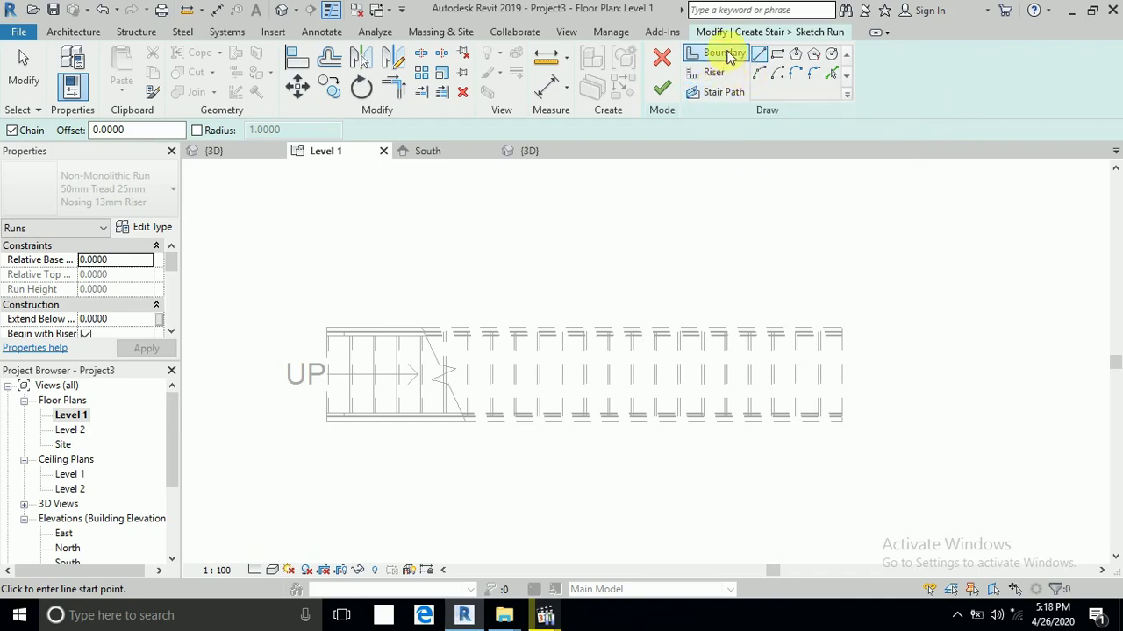
# Step: Sketch an upward-bowing boundary arc between the run's top-left and top-right corners, then select it
pyautogui.click(728, 56)
pyautogui.click(763, 77)
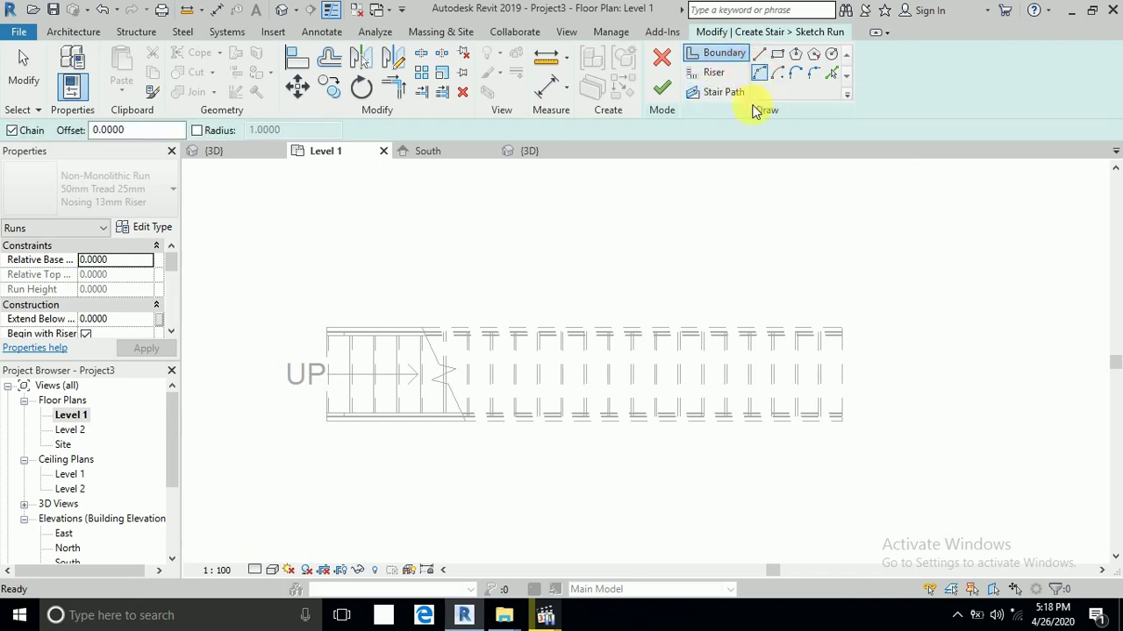
pyautogui.click(334, 329)
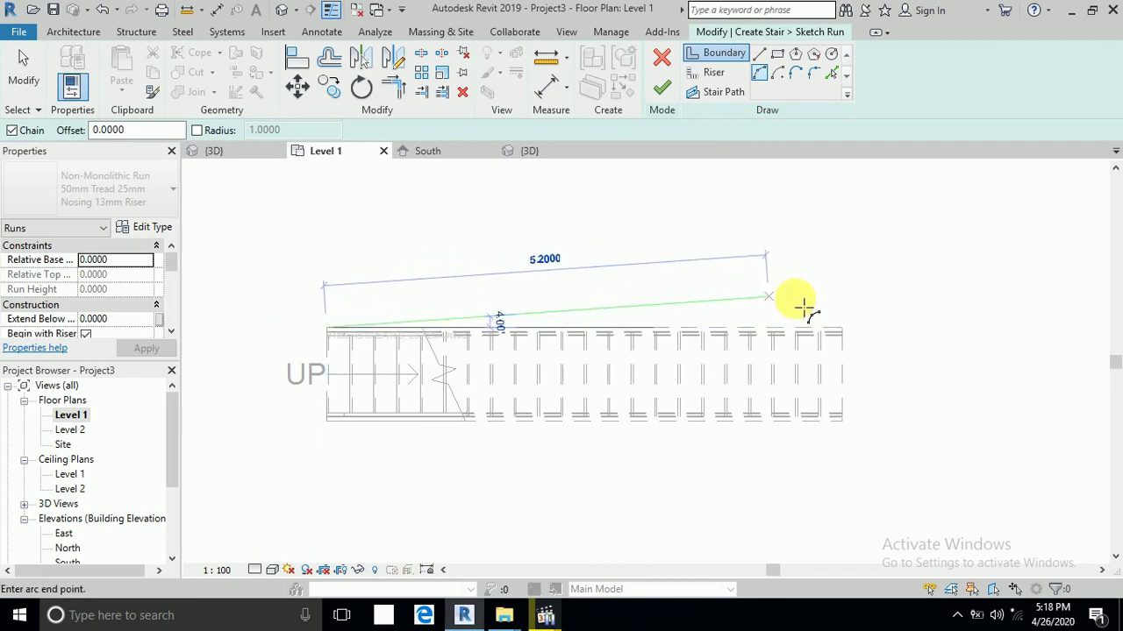
pyautogui.click(843, 330)
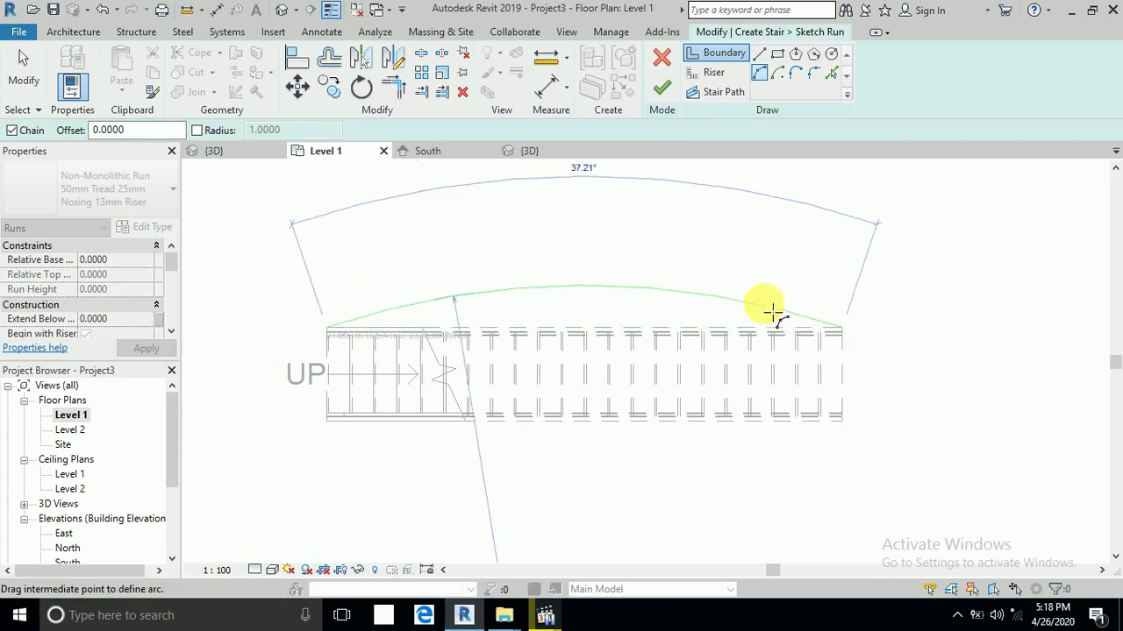
pyautogui.click(655, 253)
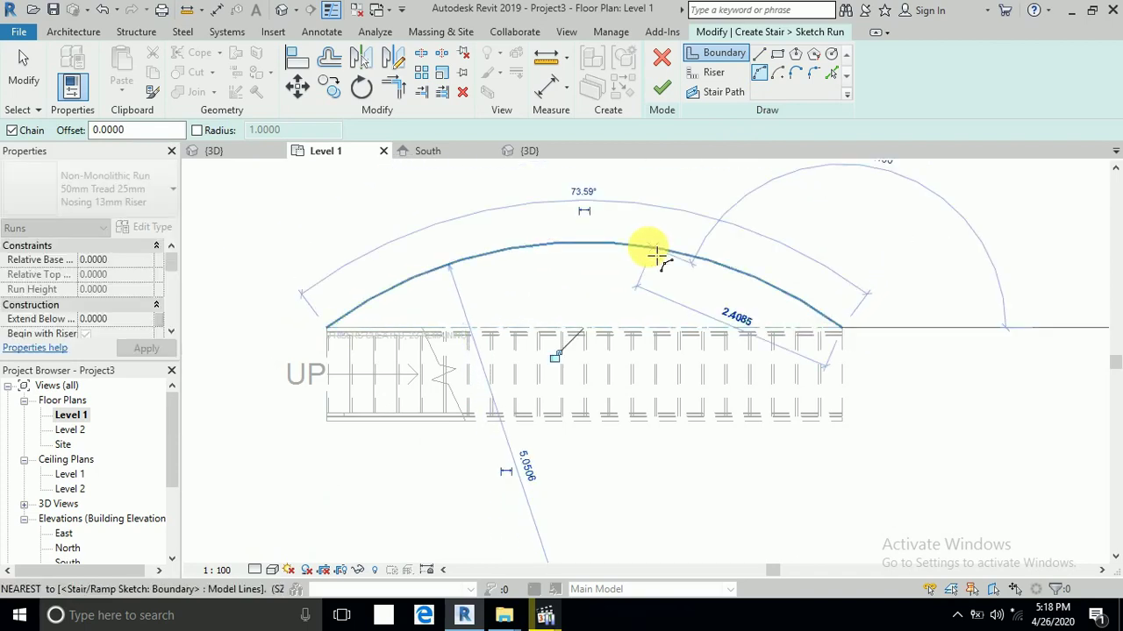
pyautogui.click(24, 63)
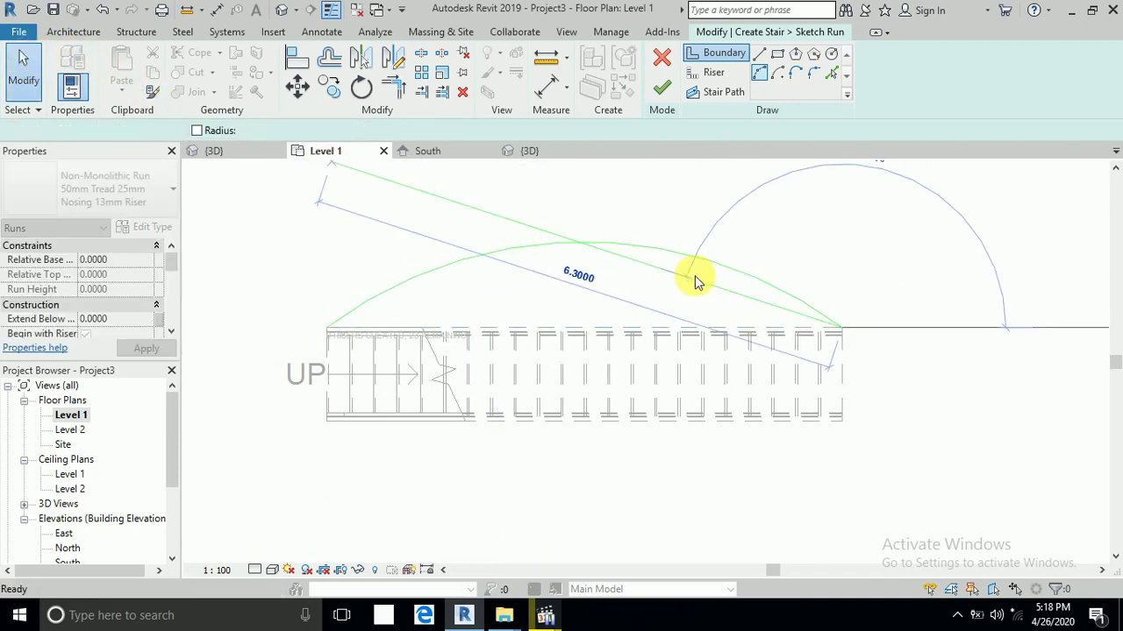
pyautogui.click(679, 259)
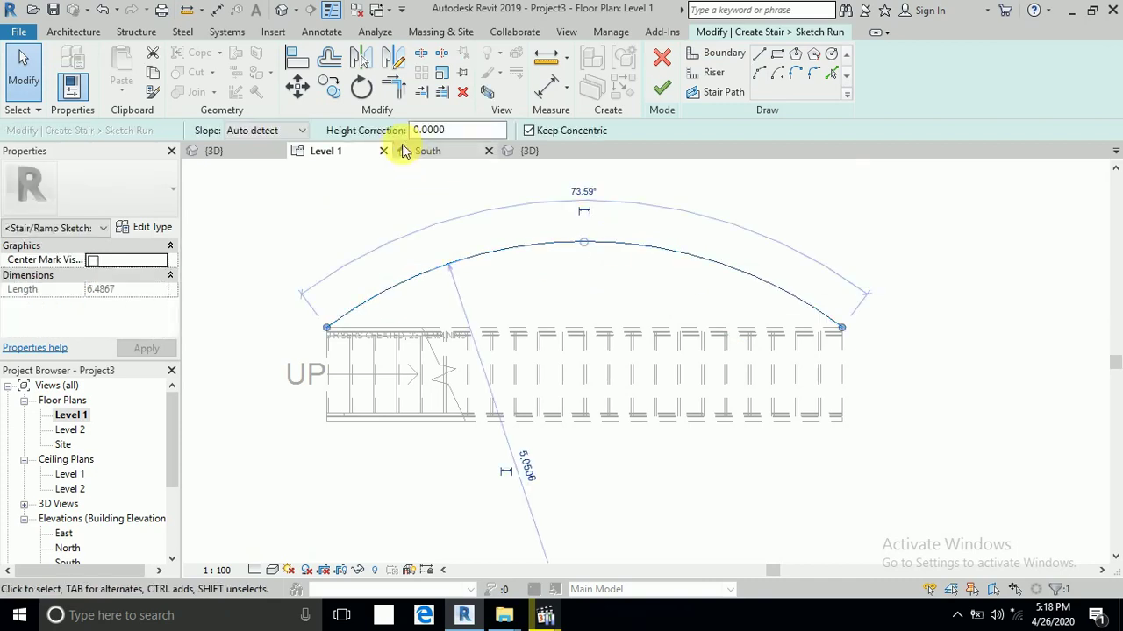
# Step: Mirror the top boundary arc (MM) about an axis along the run to form the bottom boundary
pyautogui.press('d')
pyautogui.press('m')
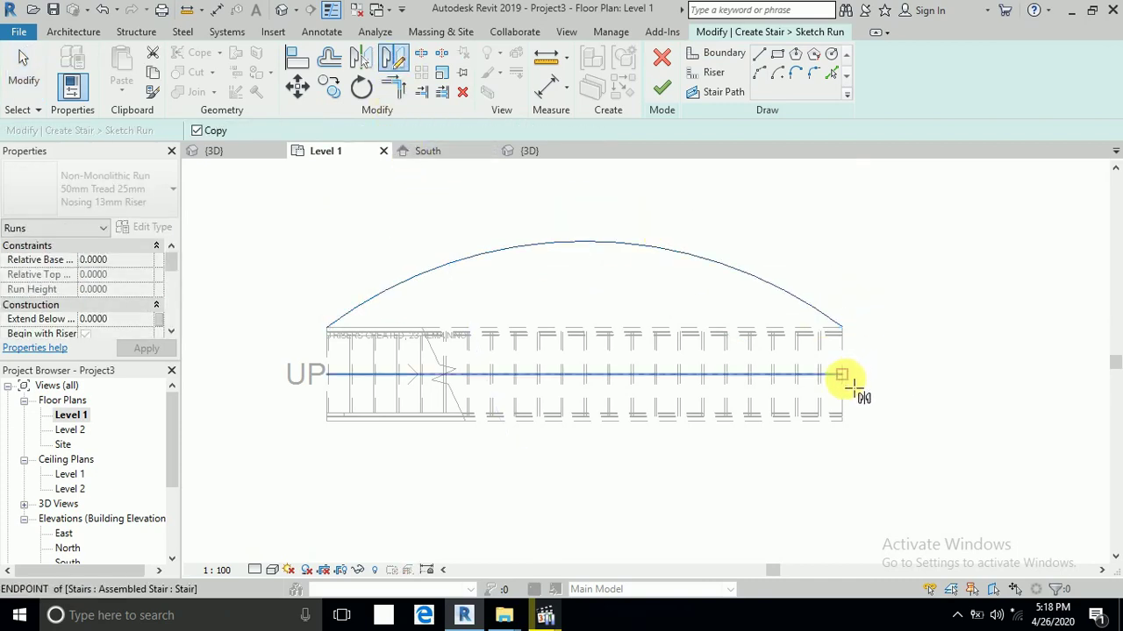
pyautogui.click(855, 377)
pyautogui.click(899, 379)
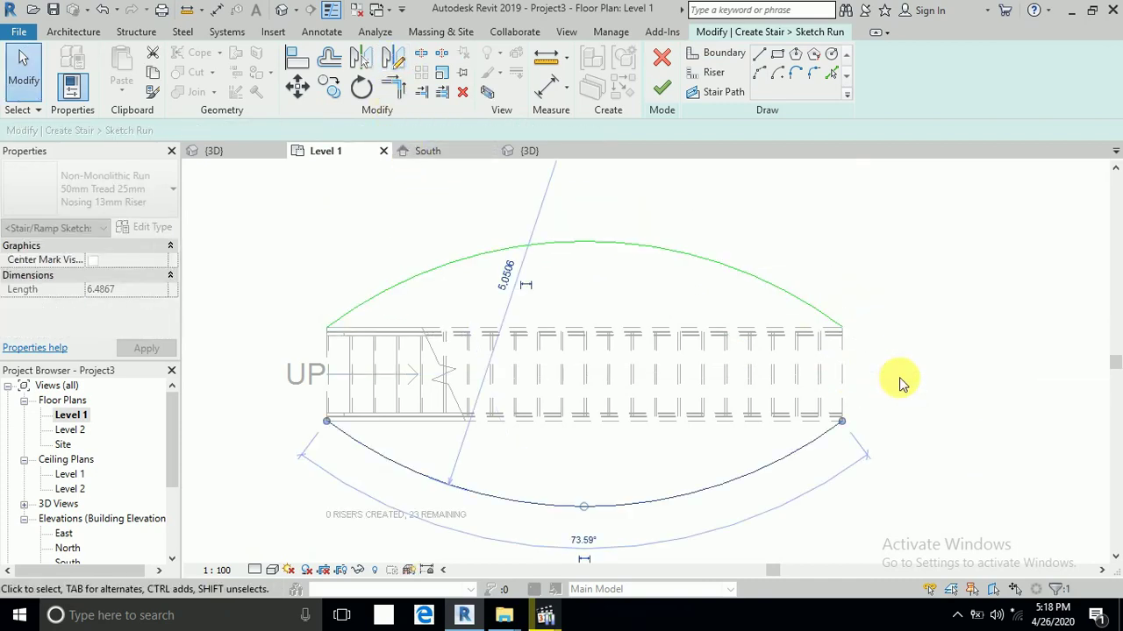
pyautogui.click(438, 233)
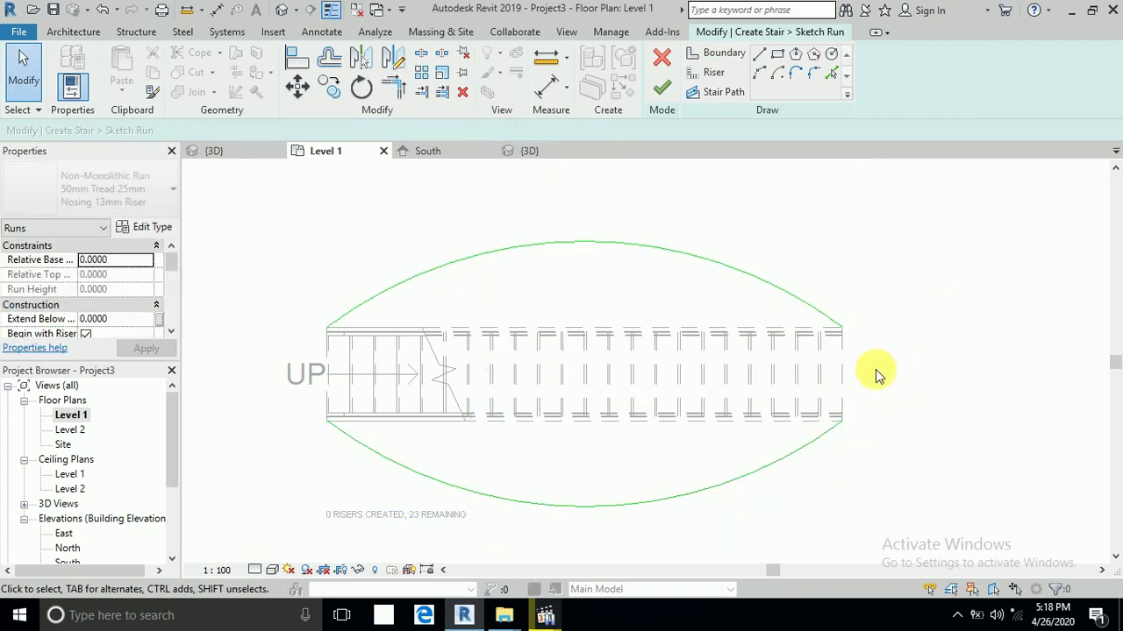
pyautogui.scroll(2, 835, 368)
pyautogui.moveTo(852, 346); pyautogui.dragTo(928, 289, button='middle')
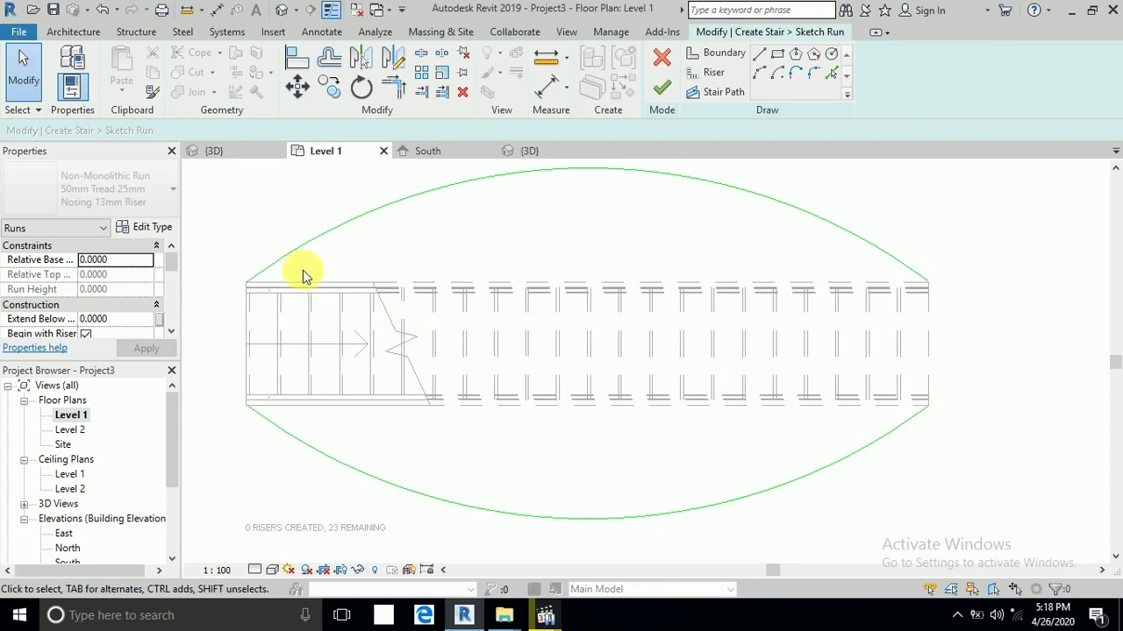
pyautogui.scroll(-2, 289, 336)
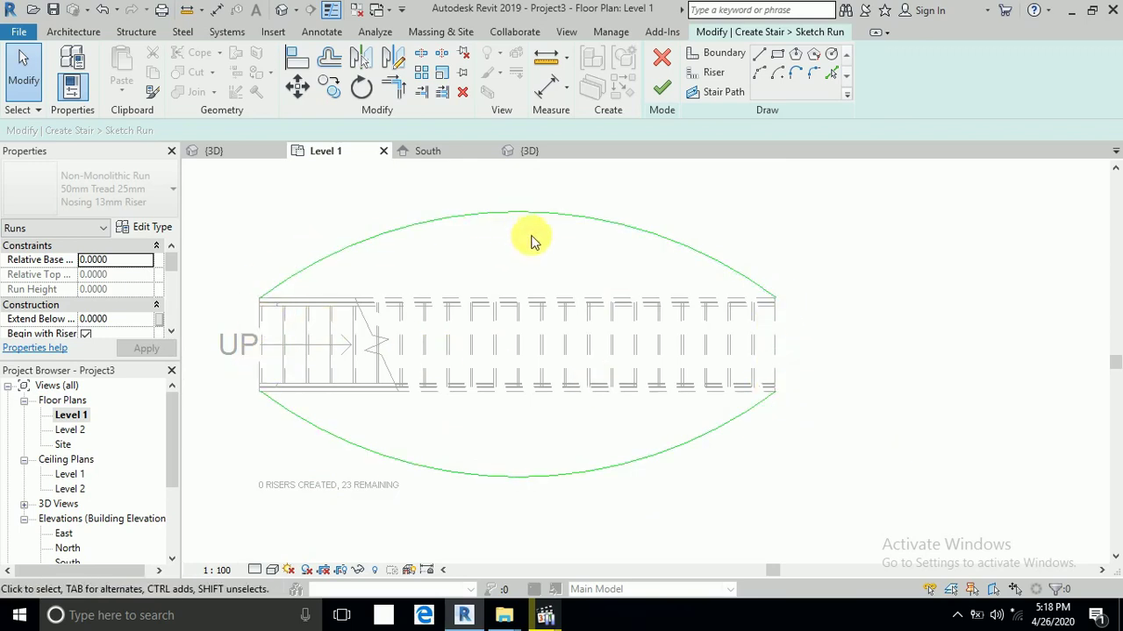
pyautogui.moveTo(710, 230); pyautogui.dragTo(718, 230, button='middle')
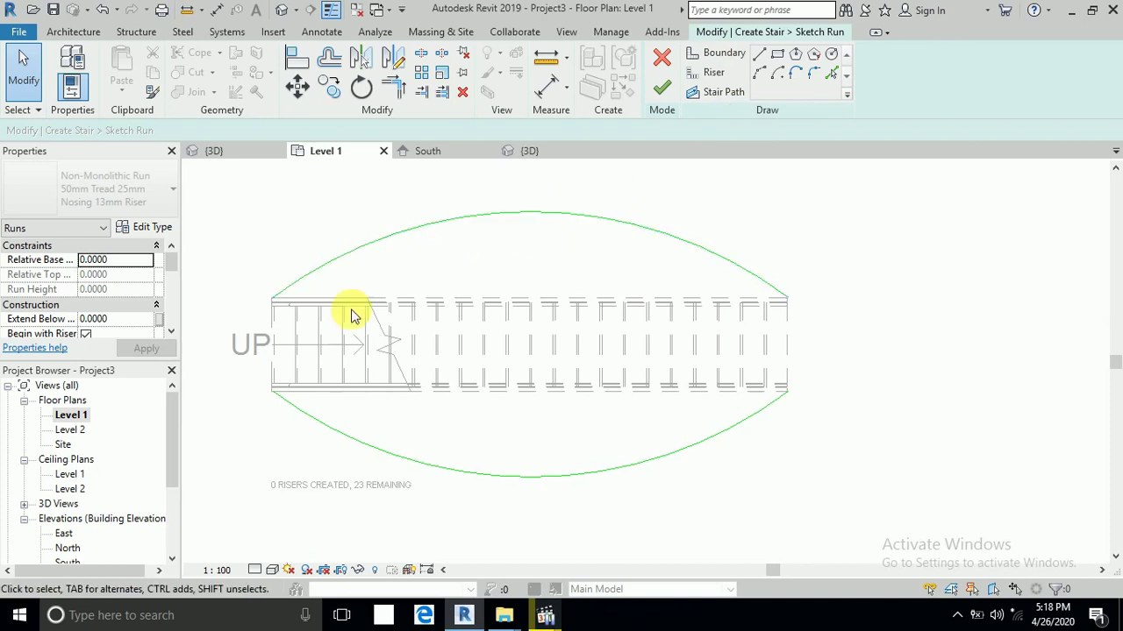
# Step: Sketch straight riser lines at the run's left end between the bottom and top rails
pyautogui.click(713, 75)
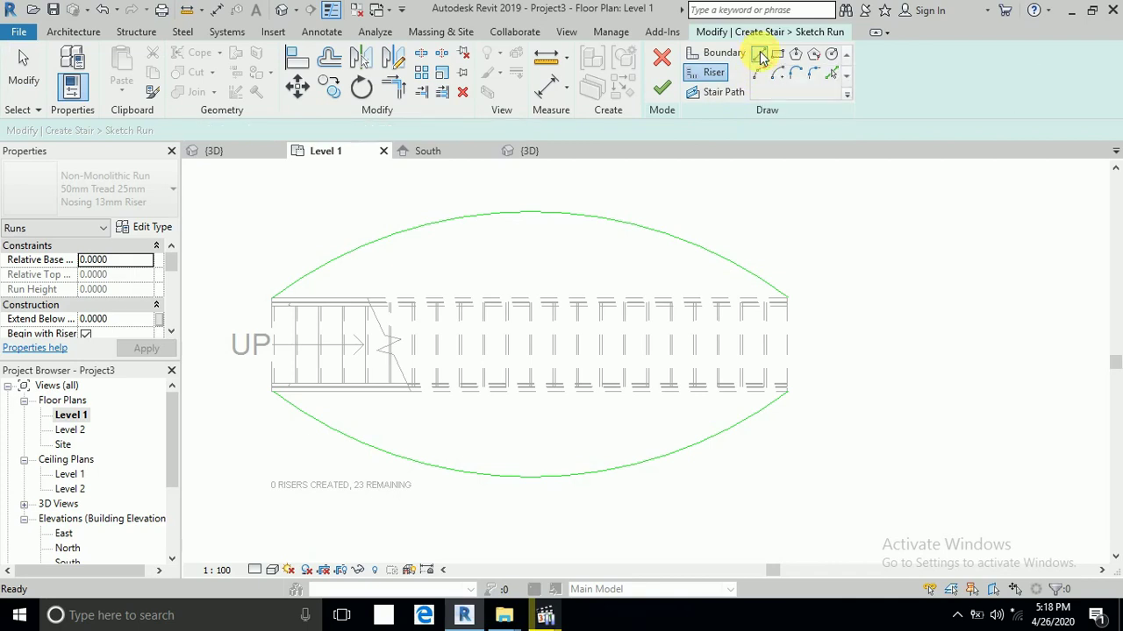
pyautogui.scroll(2, 275, 380)
pyautogui.scroll(1, 272, 404)
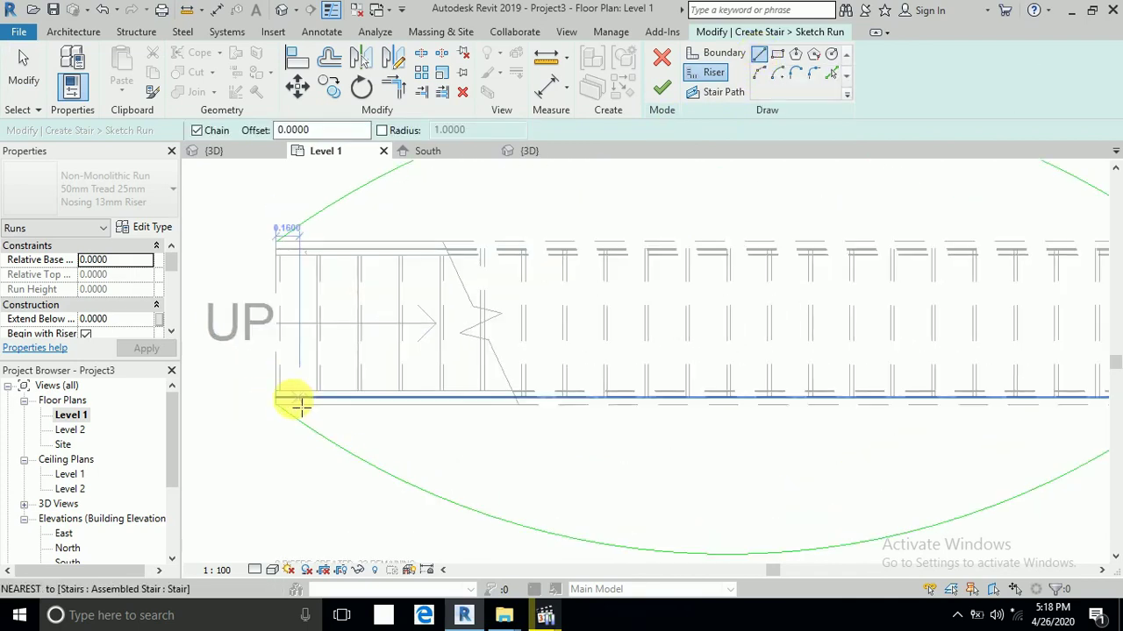
pyautogui.scroll(1, 281, 404)
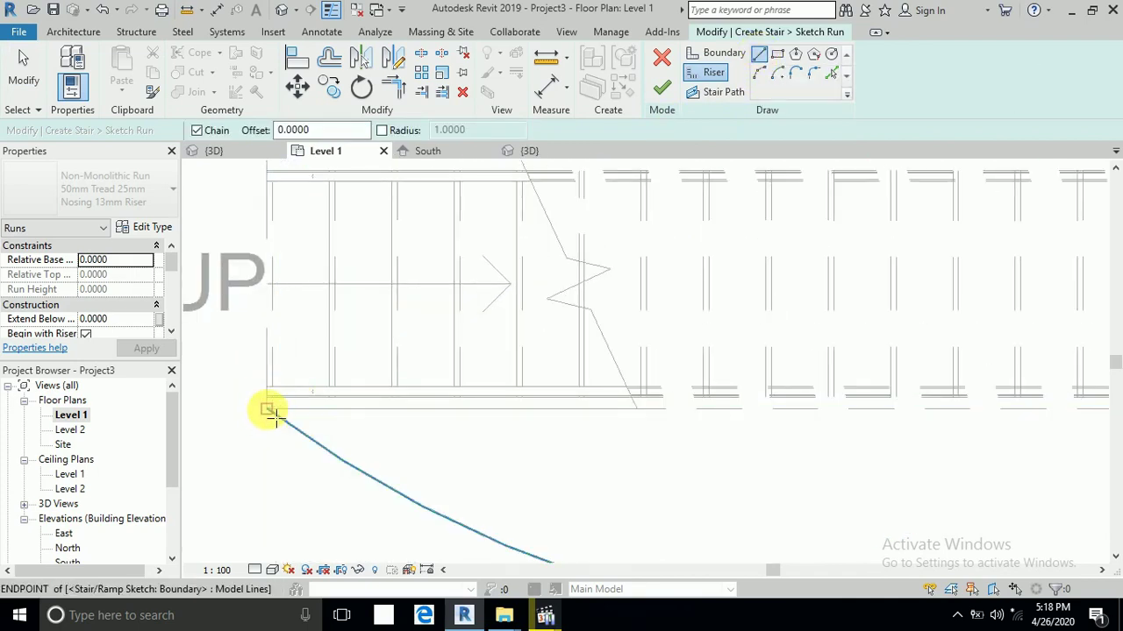
pyautogui.click(271, 410)
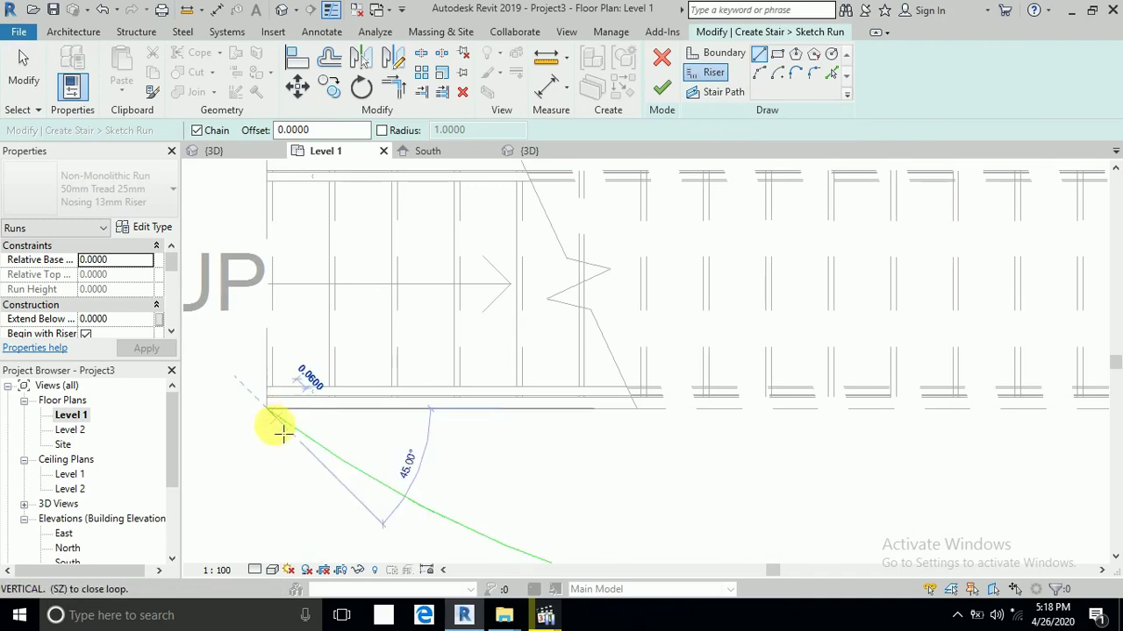
pyautogui.scroll(3, 258, 306)
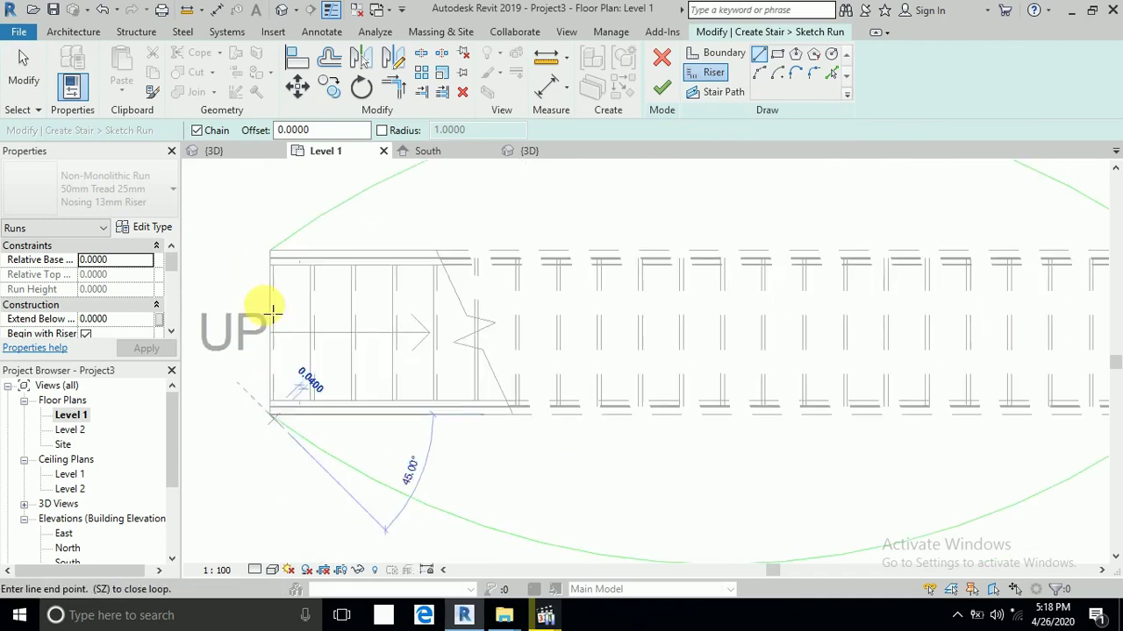
pyautogui.click(280, 252)
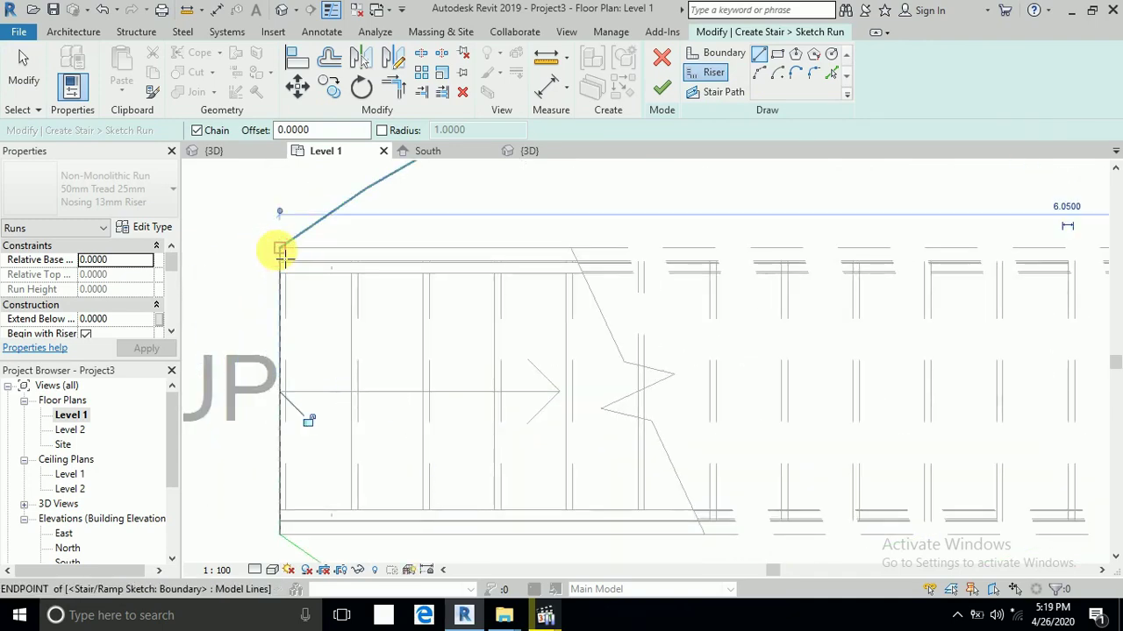
pyautogui.click(756, 56)
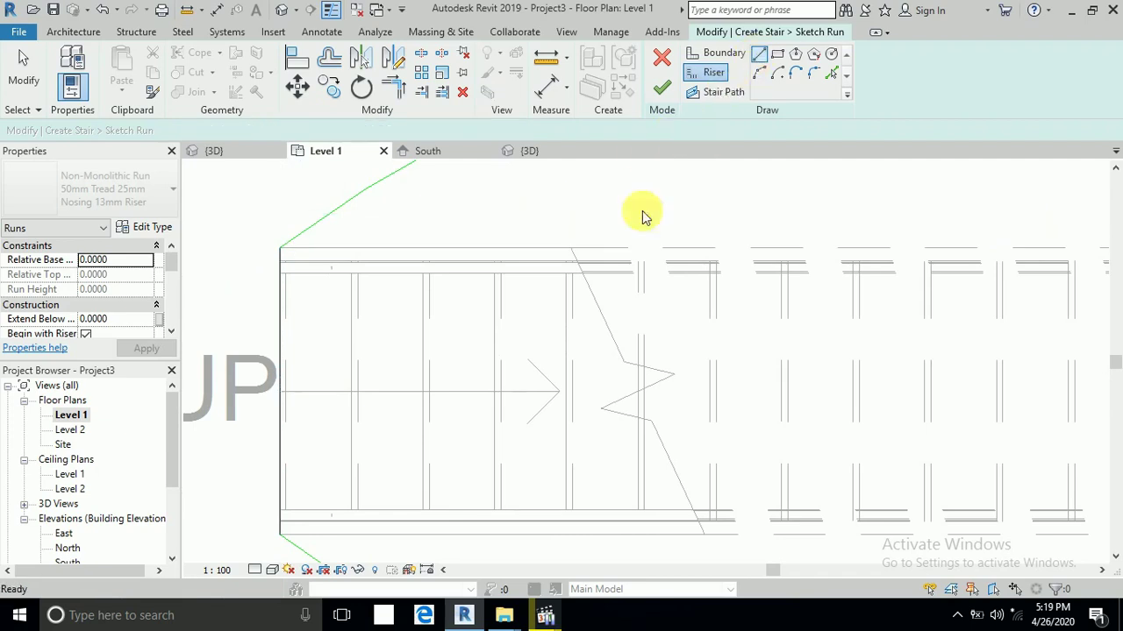
pyautogui.click(351, 513)
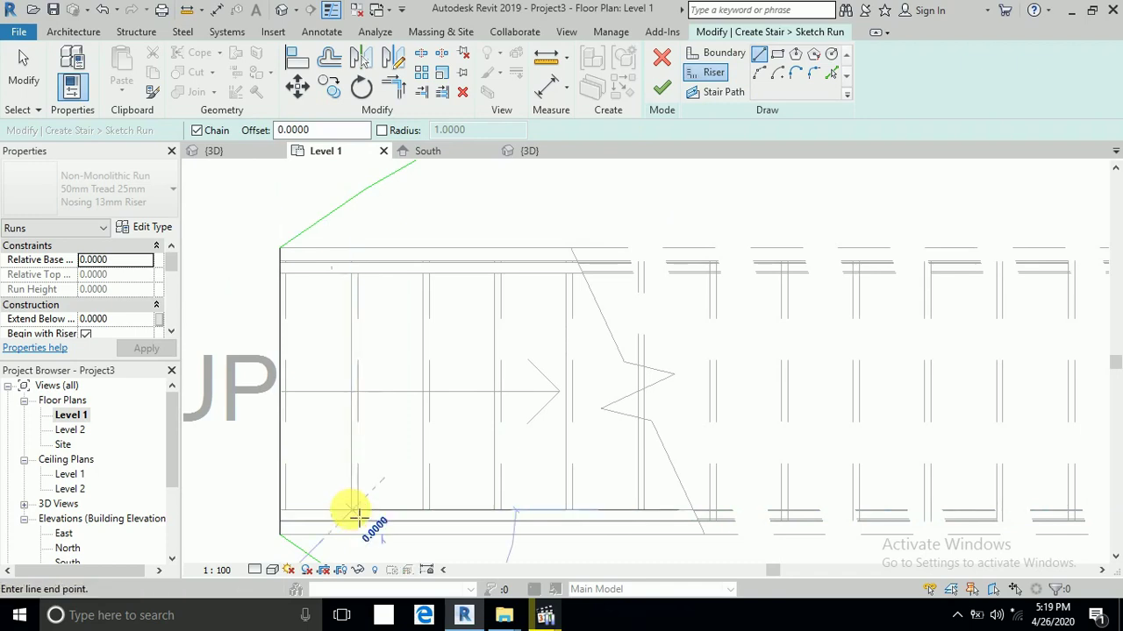
pyautogui.click(353, 276)
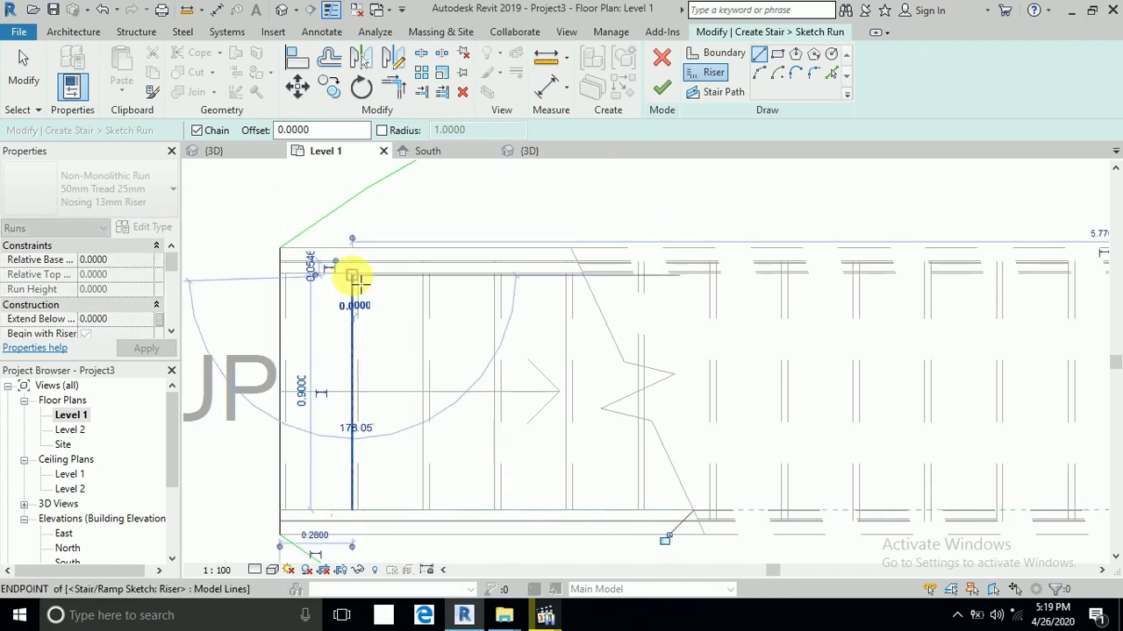
pyautogui.click(28, 88)
# Step: Copy the riser line with Multiple to the first few tread positions, 0.2750 apart
pyautogui.scroll(4, 364, 369)
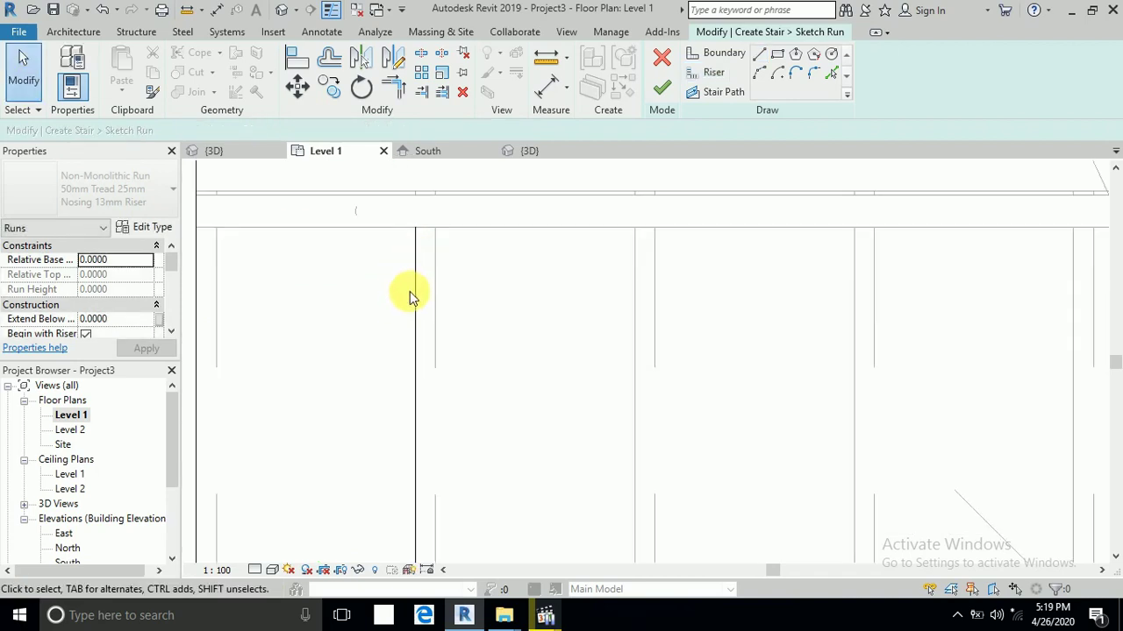
pyautogui.click(414, 291)
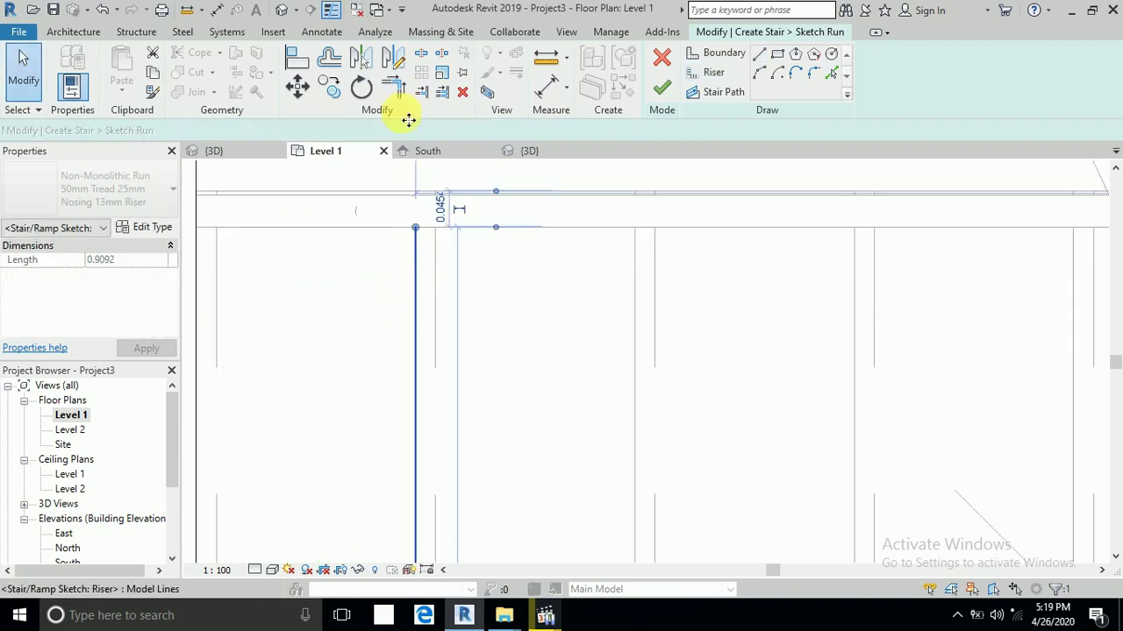
pyautogui.click(334, 90)
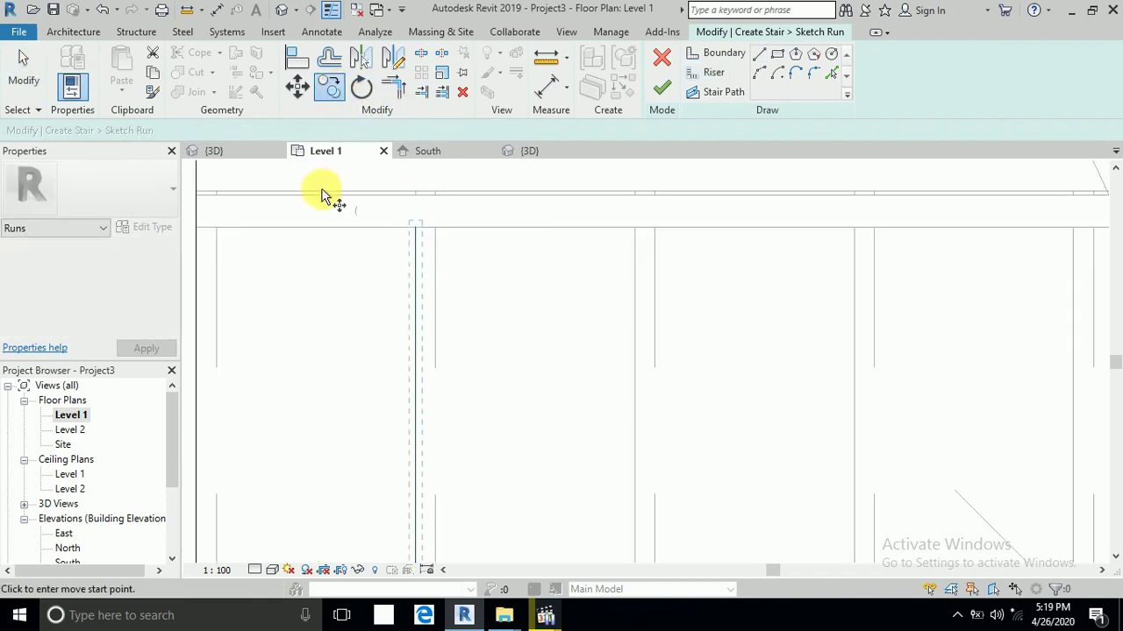
pyautogui.click(415, 232)
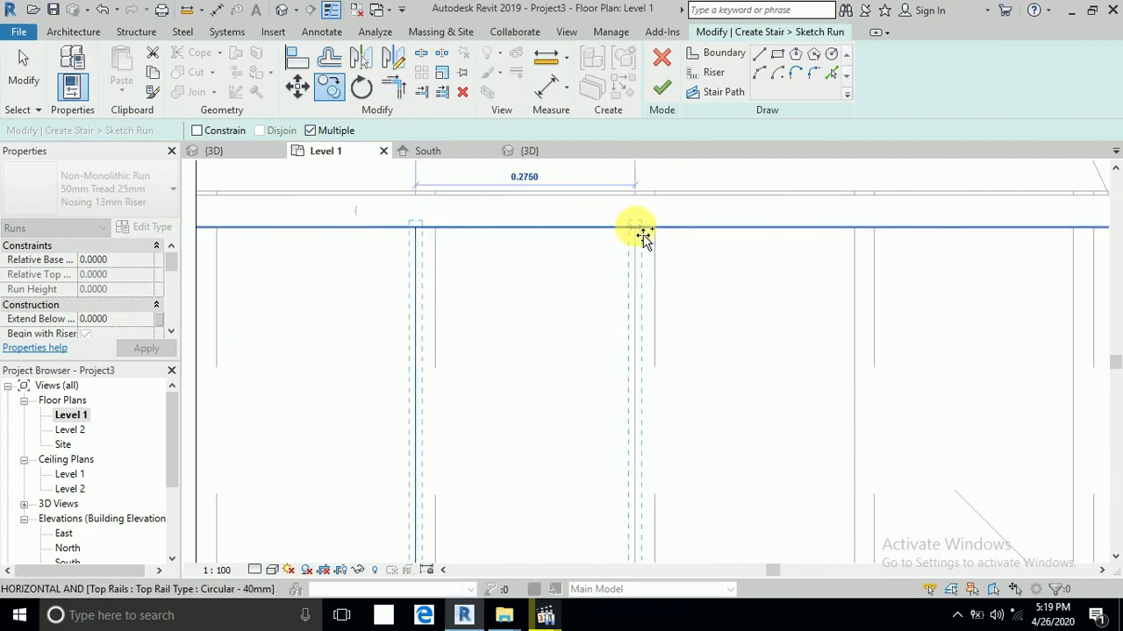
pyautogui.scroll(-3, 477, 301)
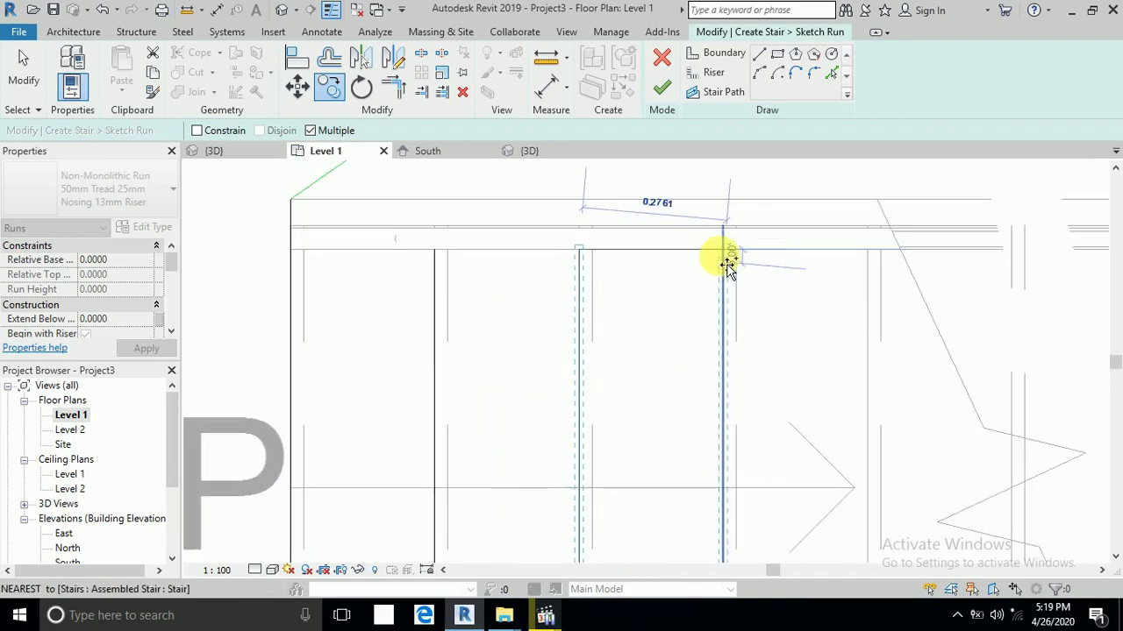
pyautogui.moveTo(724, 254); pyautogui.dragTo(568, 298, button='middle')
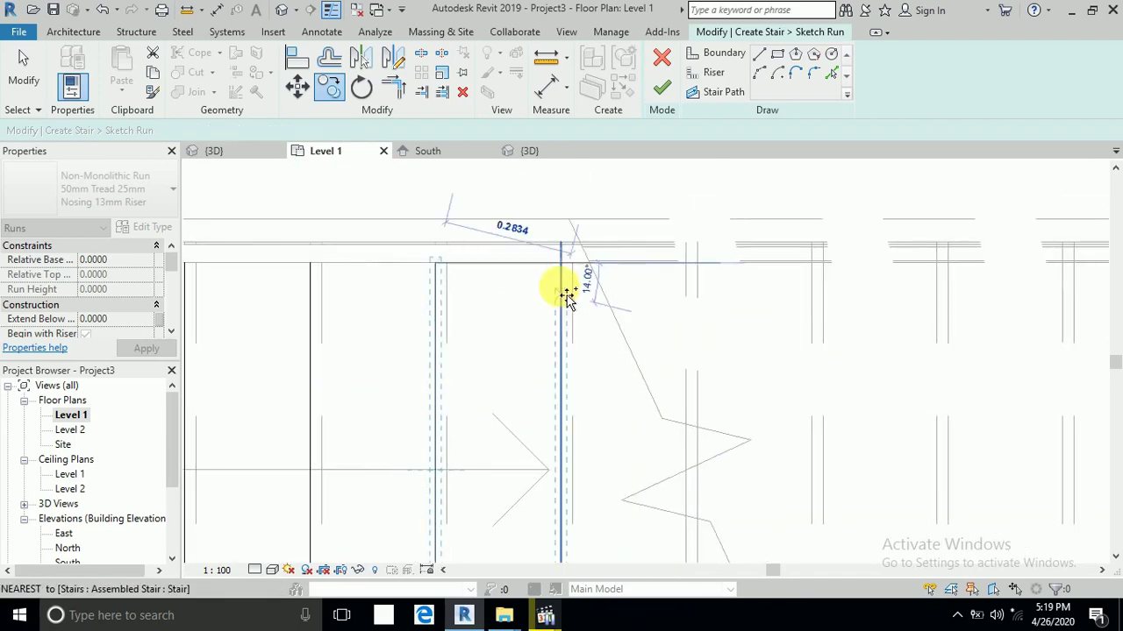
pyautogui.click(564, 265)
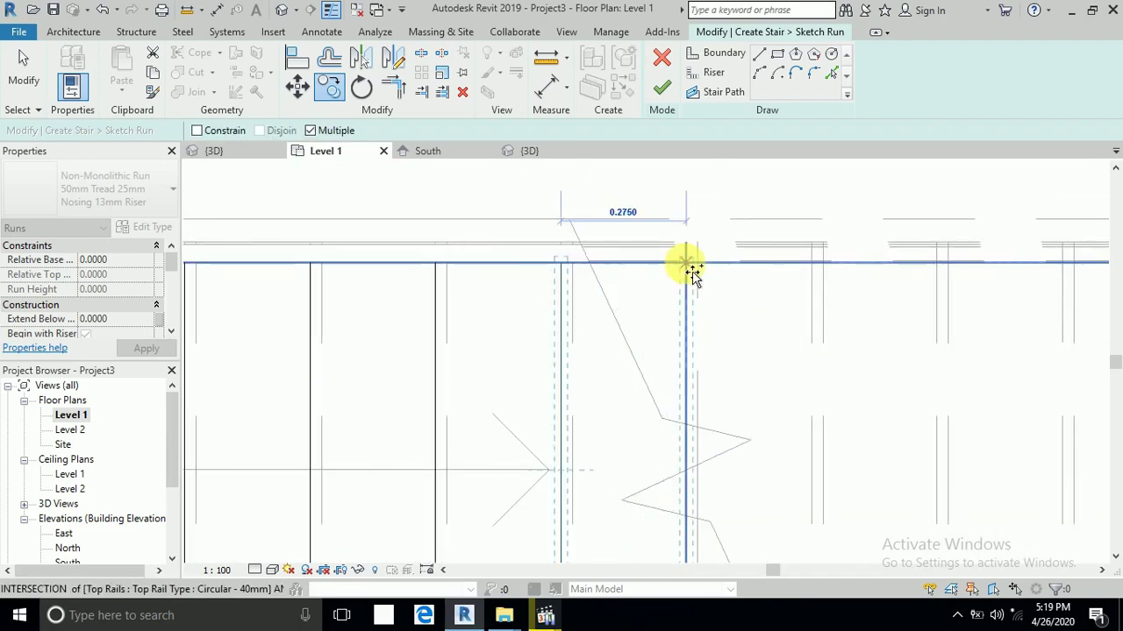
pyautogui.scroll(-3, 676, 316)
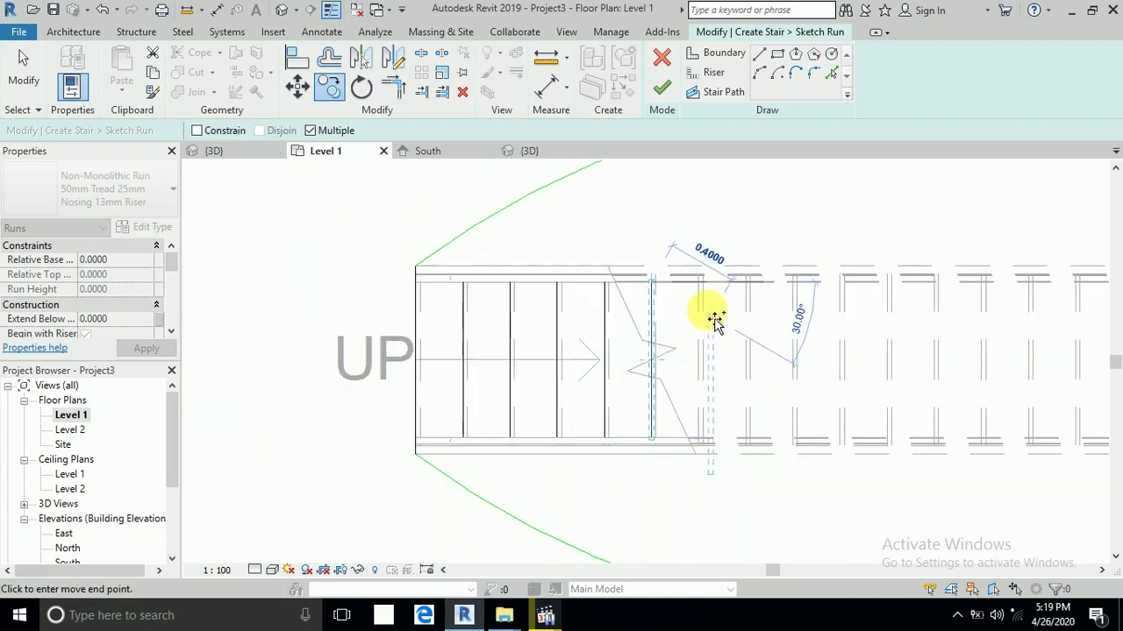
pyautogui.scroll(2, 710, 311)
pyautogui.click(741, 303)
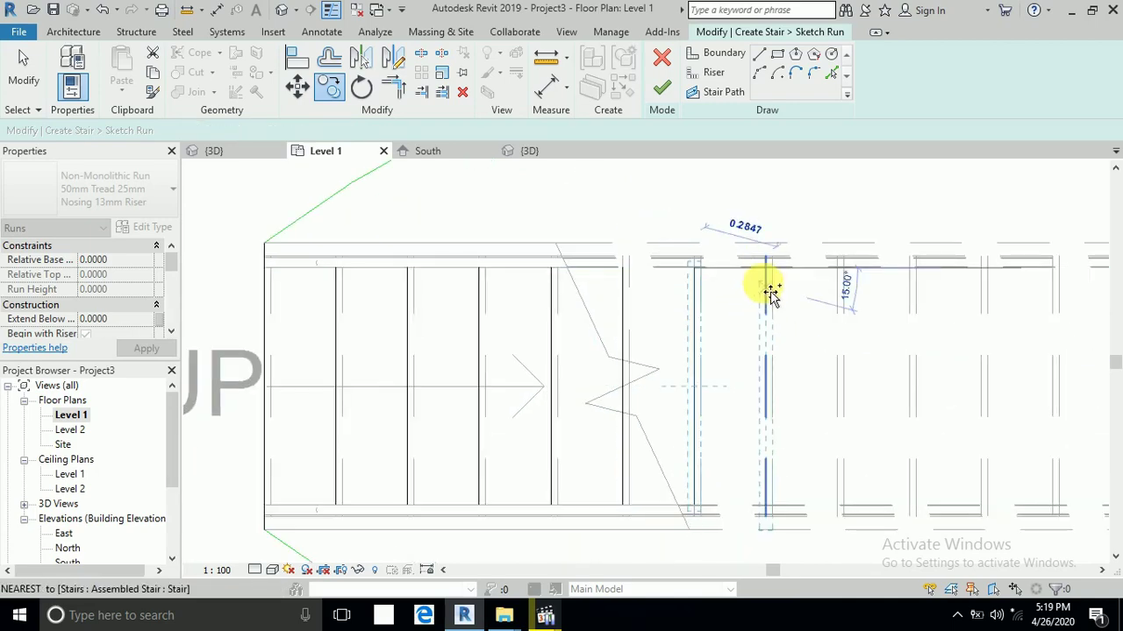
pyautogui.click(765, 268)
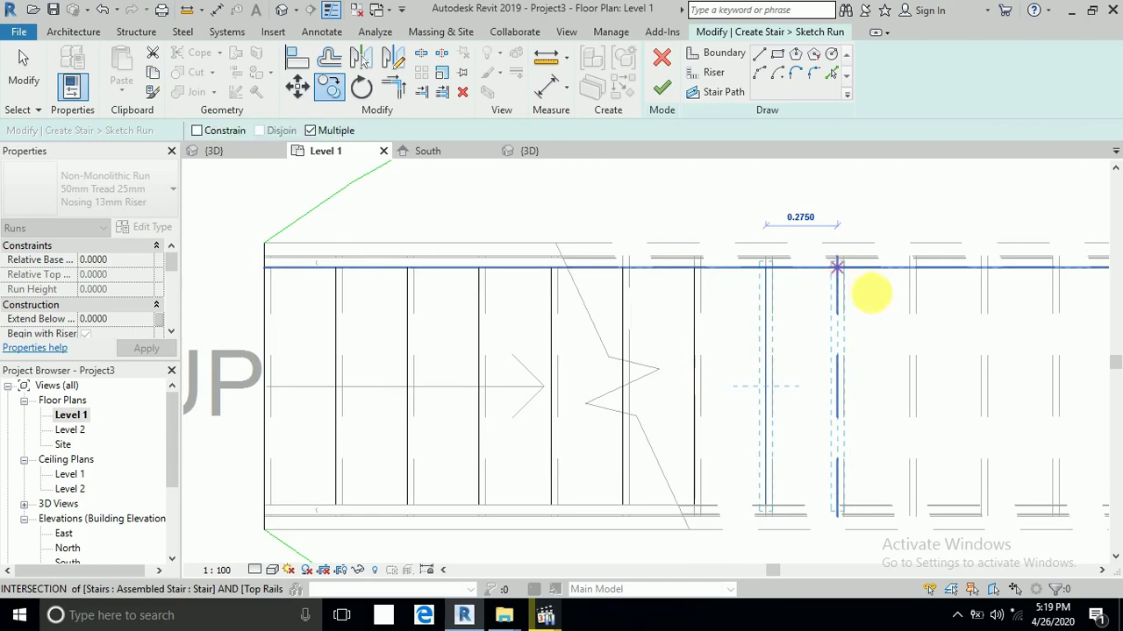
# Step: Place riser copies at each remaining tread position up to the run's right end
pyautogui.moveTo(837, 267); pyautogui.dragTo(614, 331, button='middle')
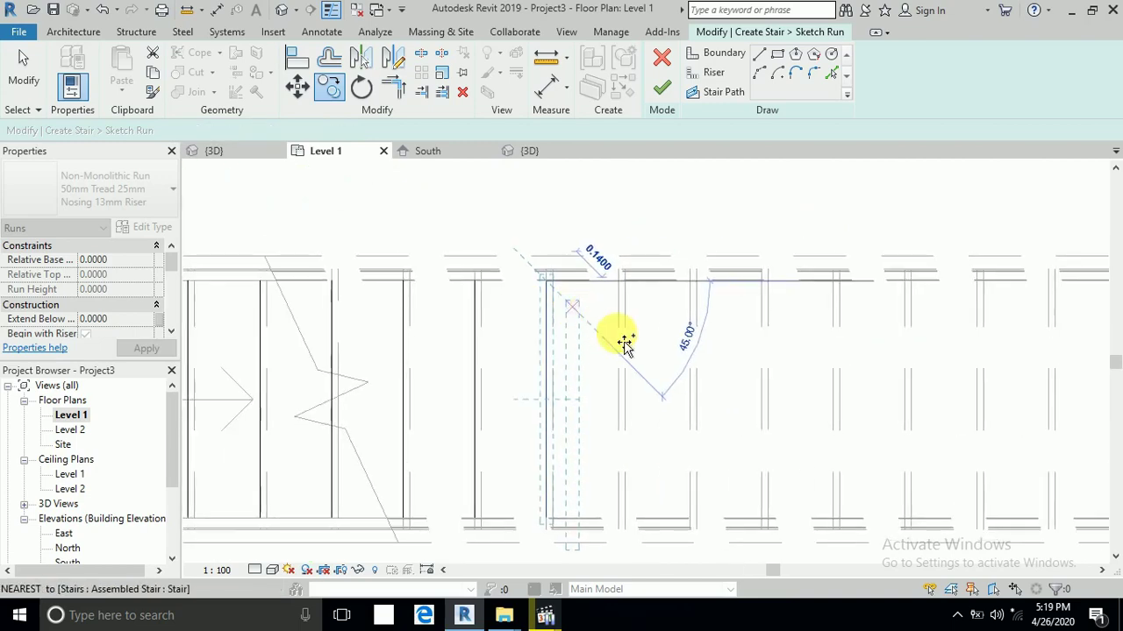
pyautogui.click(615, 282)
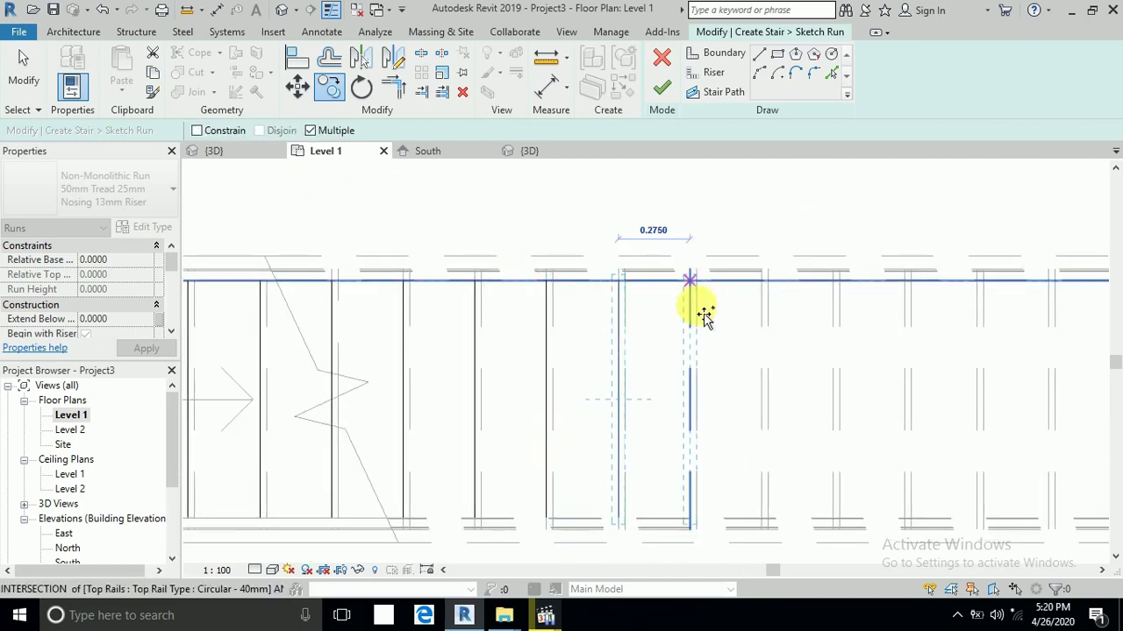
pyautogui.click(697, 298)
pyautogui.click(763, 290)
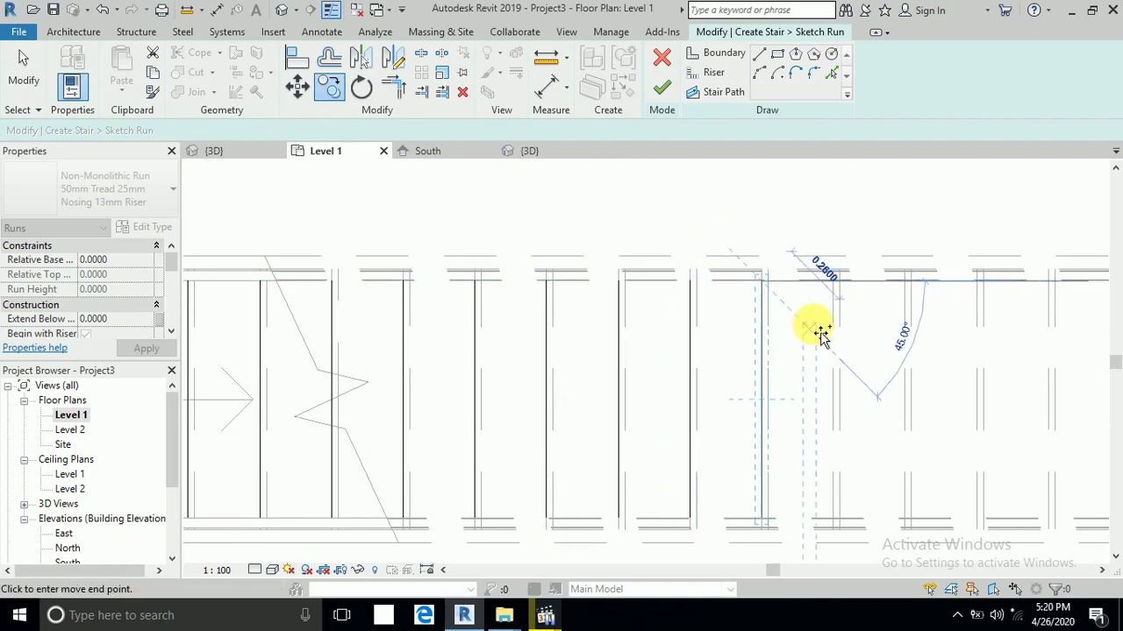
pyautogui.click(833, 280)
pyautogui.moveTo(859, 333); pyautogui.dragTo(657, 351, button='middle')
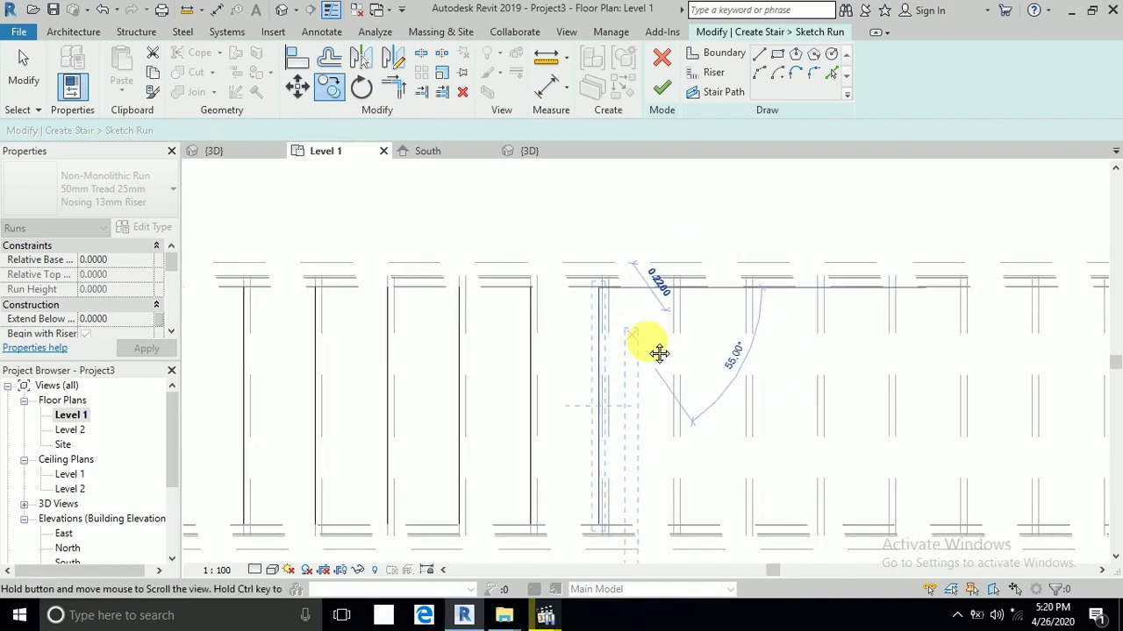
pyautogui.click(673, 287)
pyautogui.click(746, 287)
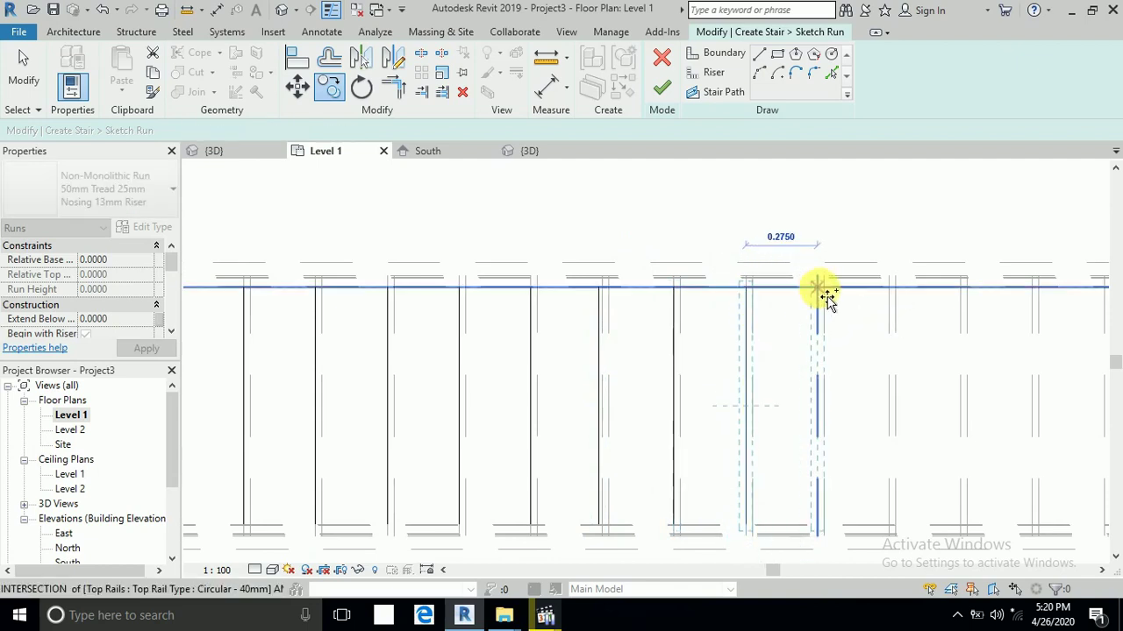
pyautogui.moveTo(781, 335); pyautogui.dragTo(659, 319, button='middle')
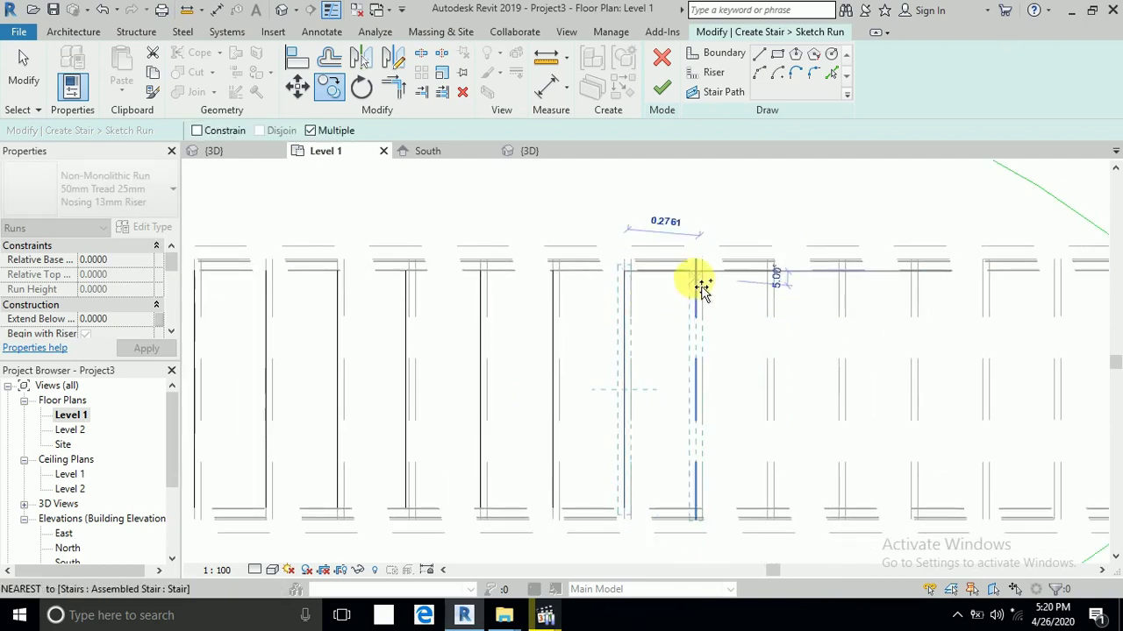
pyautogui.click(705, 281)
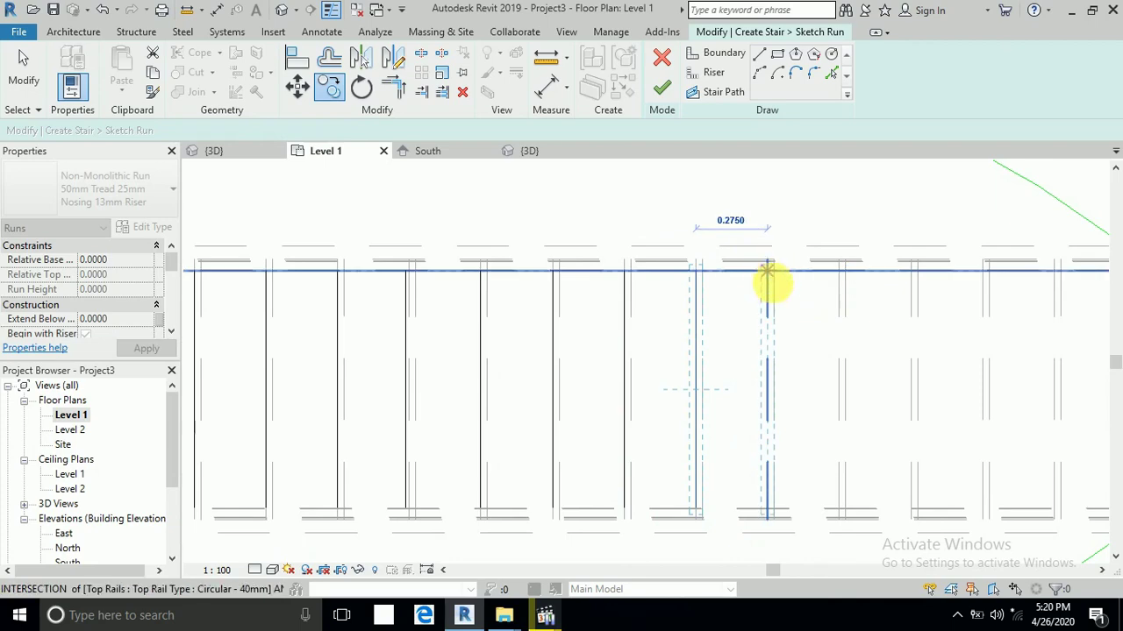
pyautogui.click(769, 280)
pyautogui.click(821, 299)
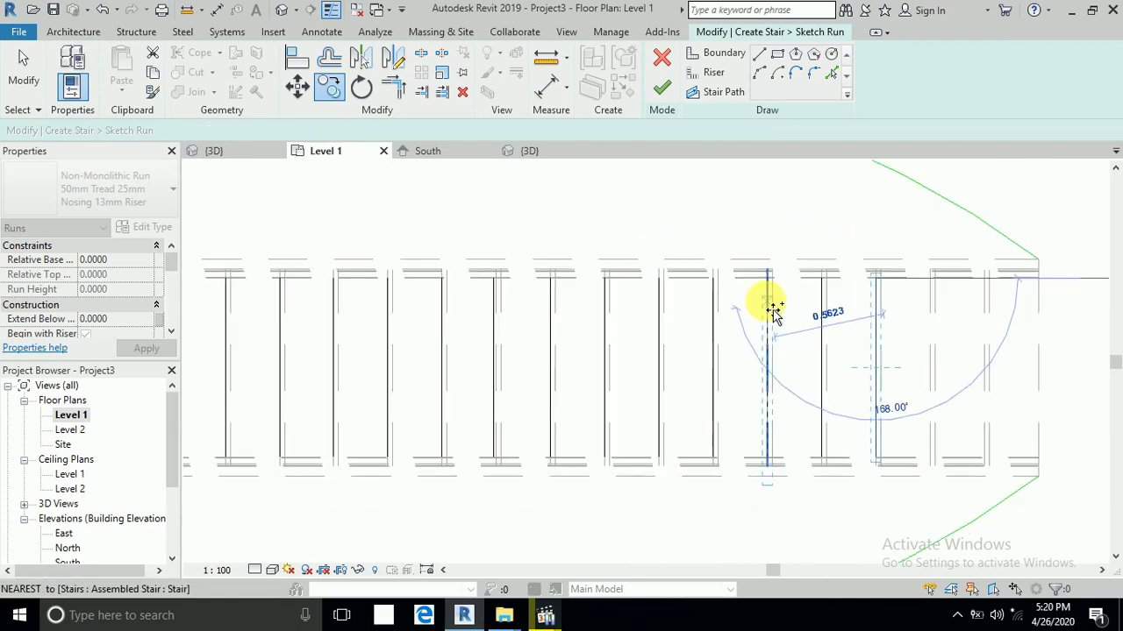
pyautogui.scroll(1, 921, 285)
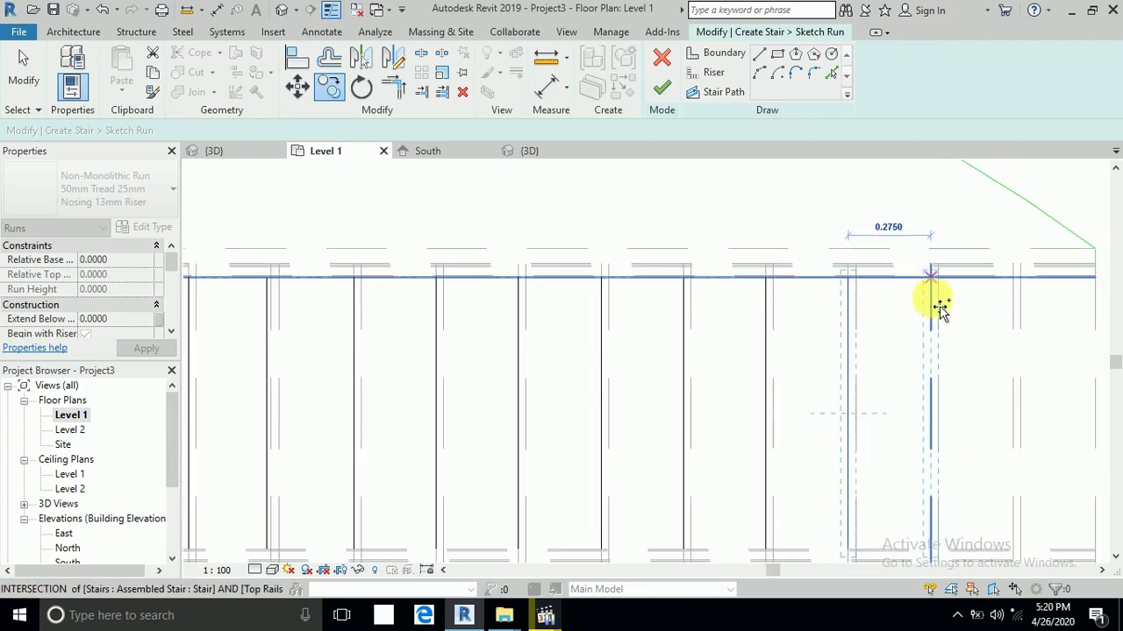
pyautogui.click(935, 293)
pyautogui.click(1015, 282)
# Step: Draw a closing riser line across the run's right end between the two arc endpoints
pyautogui.scroll(-1, 814, 217)
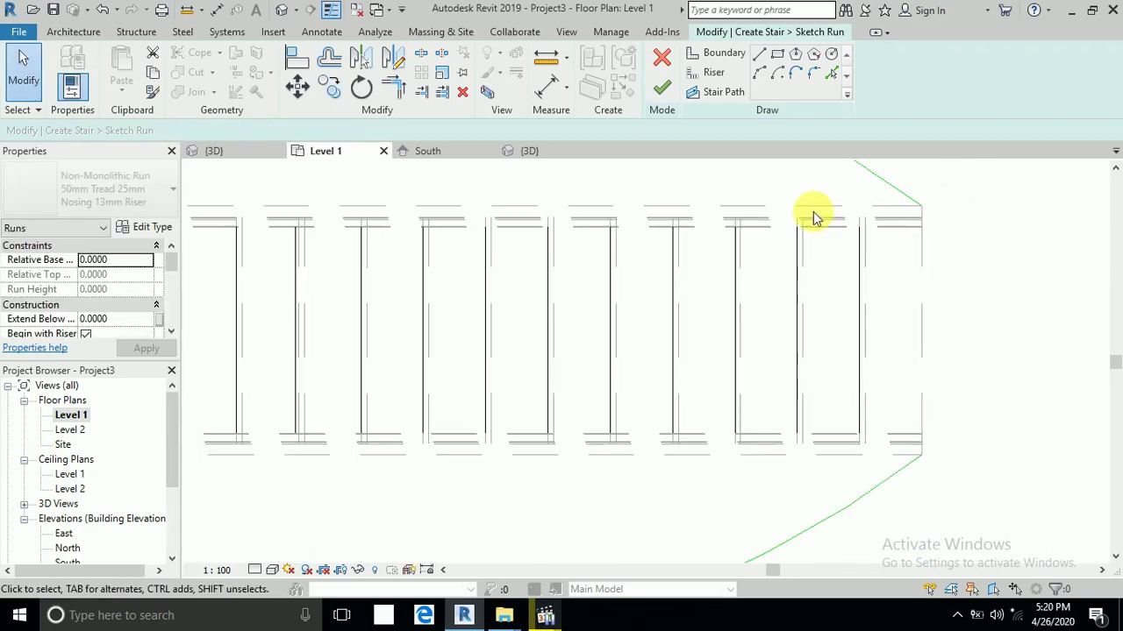
pyautogui.click(715, 74)
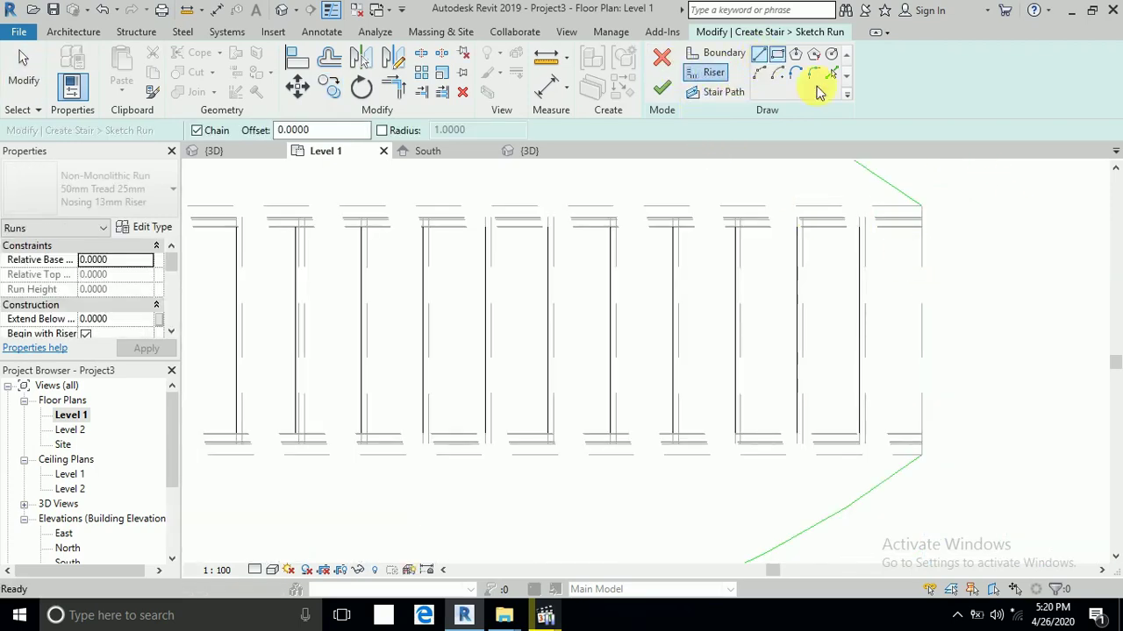
pyautogui.click(921, 206)
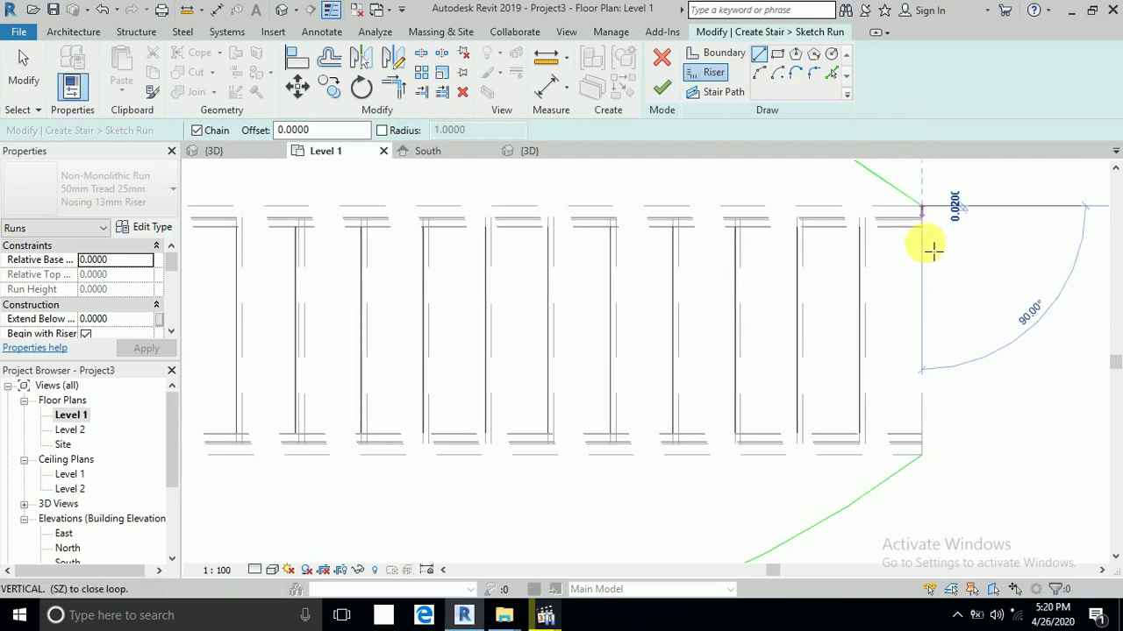
pyautogui.click(920, 456)
pyautogui.click(24, 65)
pyautogui.scroll(-4, 802, 409)
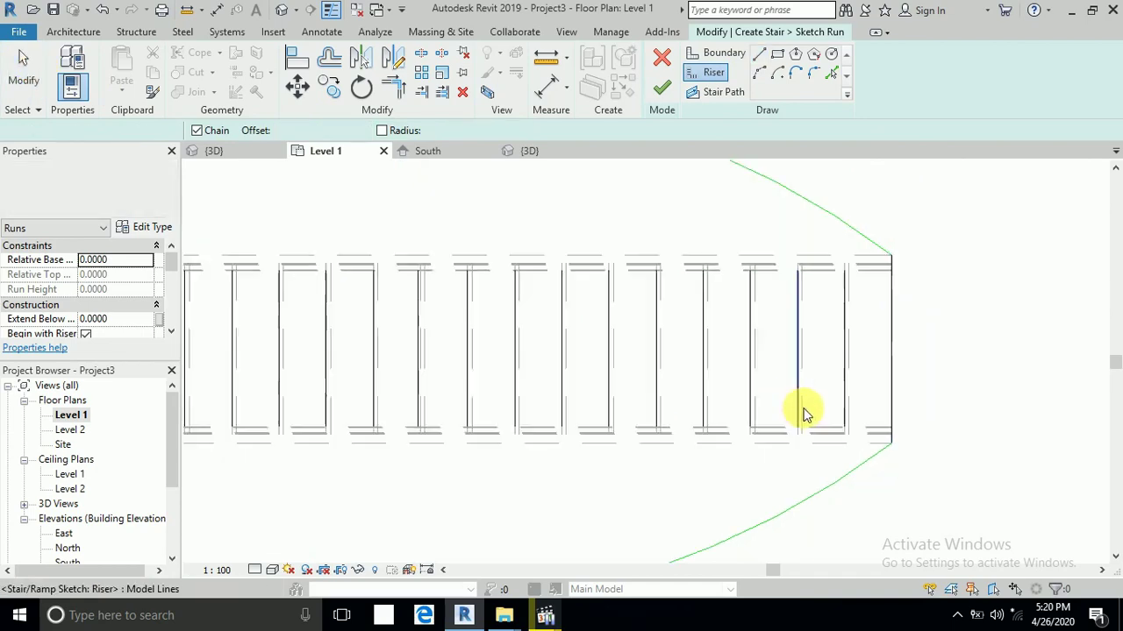
pyautogui.moveTo(627, 302); pyautogui.dragTo(697, 319, button='middle')
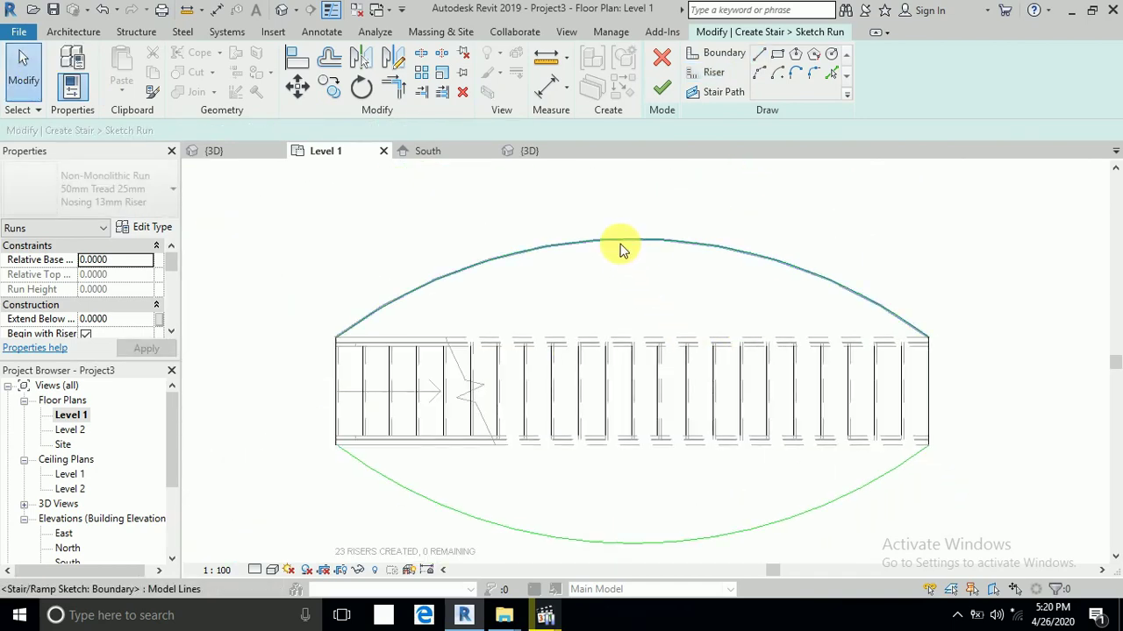
# Step: Extend five risers up to the top boundary arc with Trim/Extend Multiple Elements
pyautogui.click(443, 95)
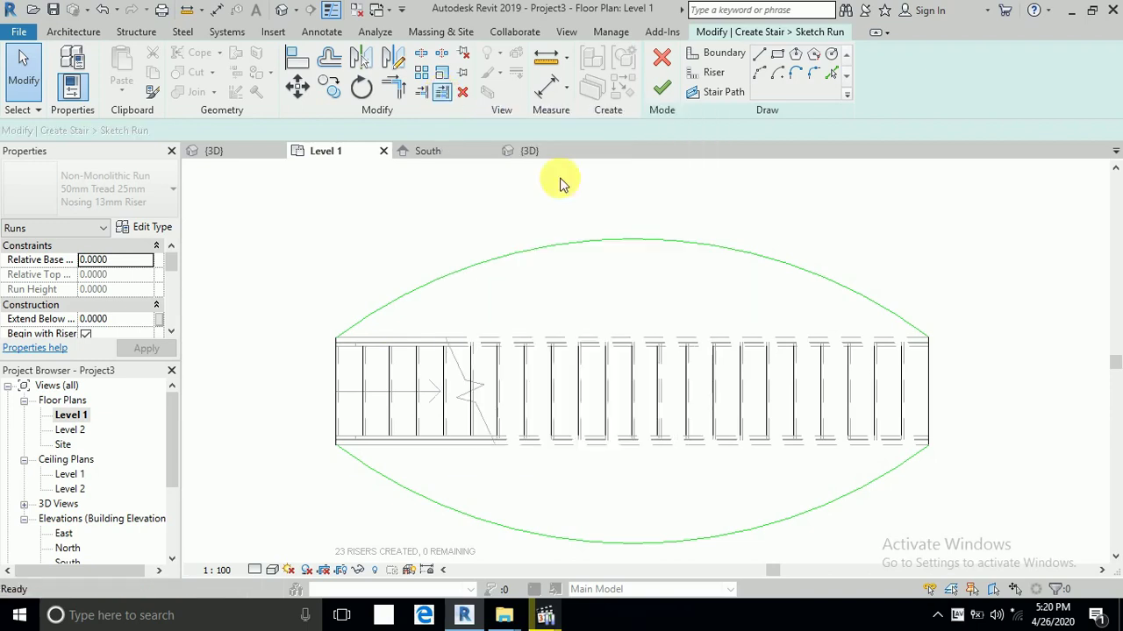
pyautogui.click(601, 244)
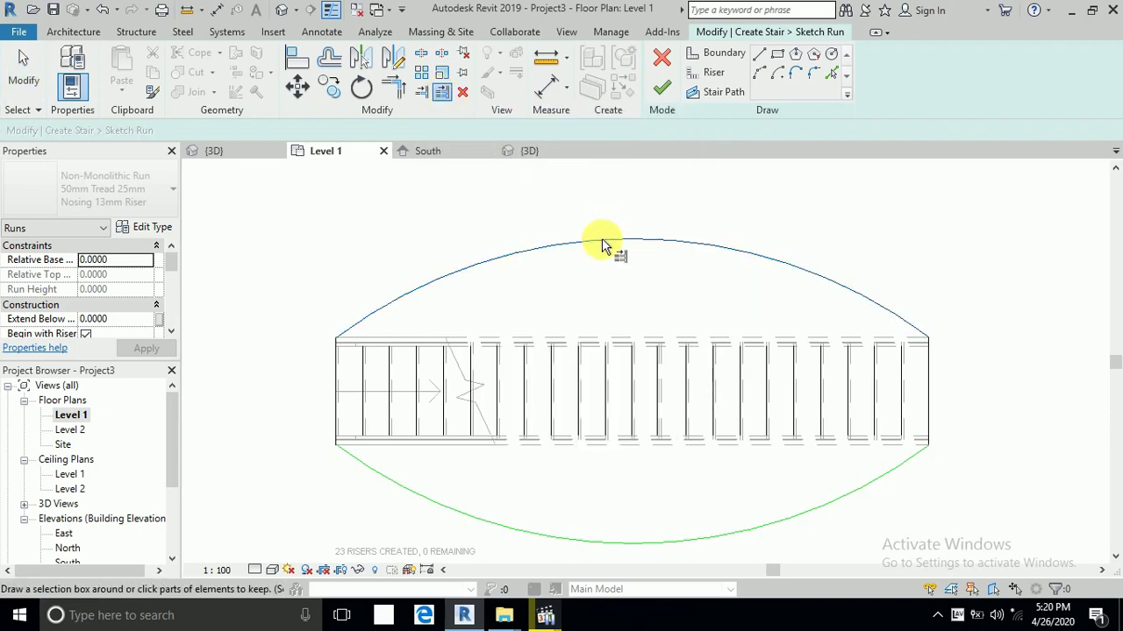
pyautogui.click(907, 368)
pyautogui.click(876, 367)
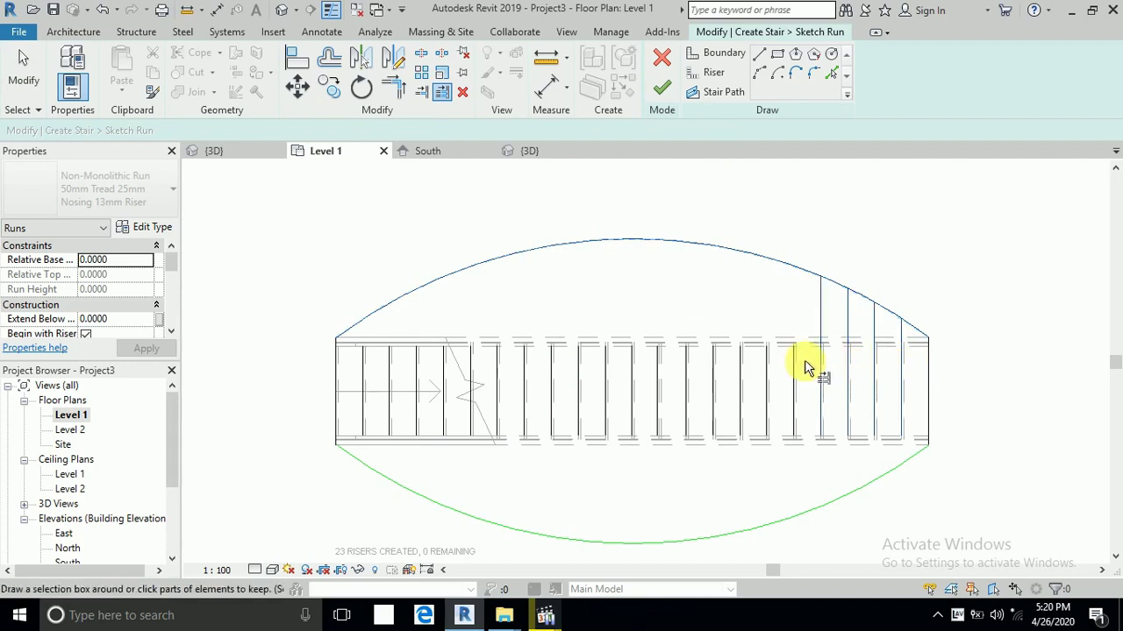
pyautogui.click(717, 361)
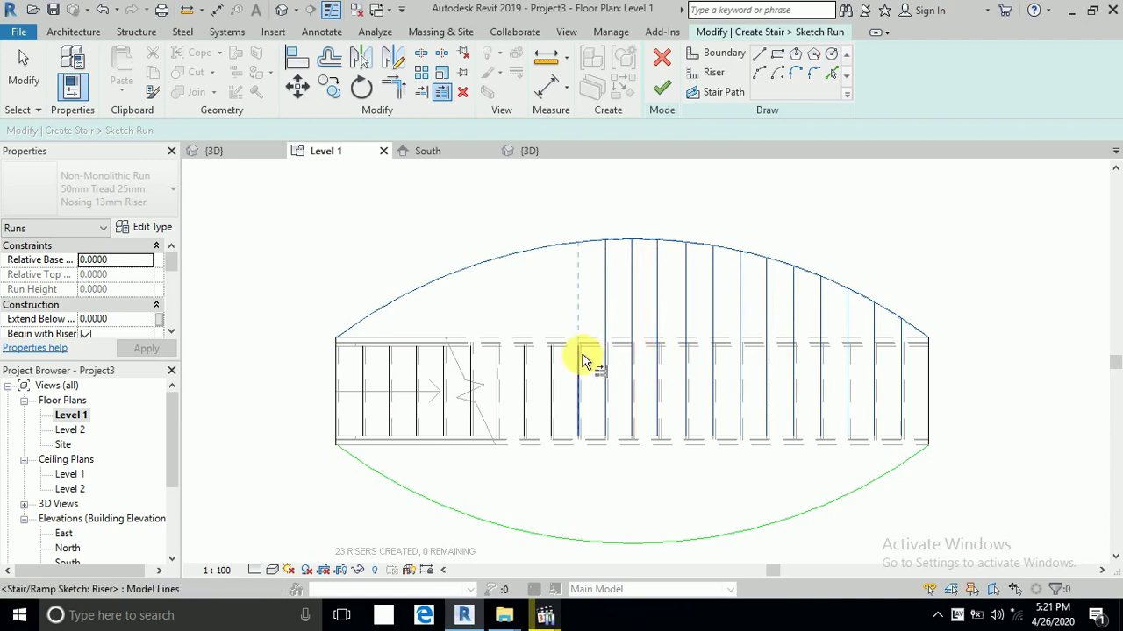
pyautogui.click(525, 352)
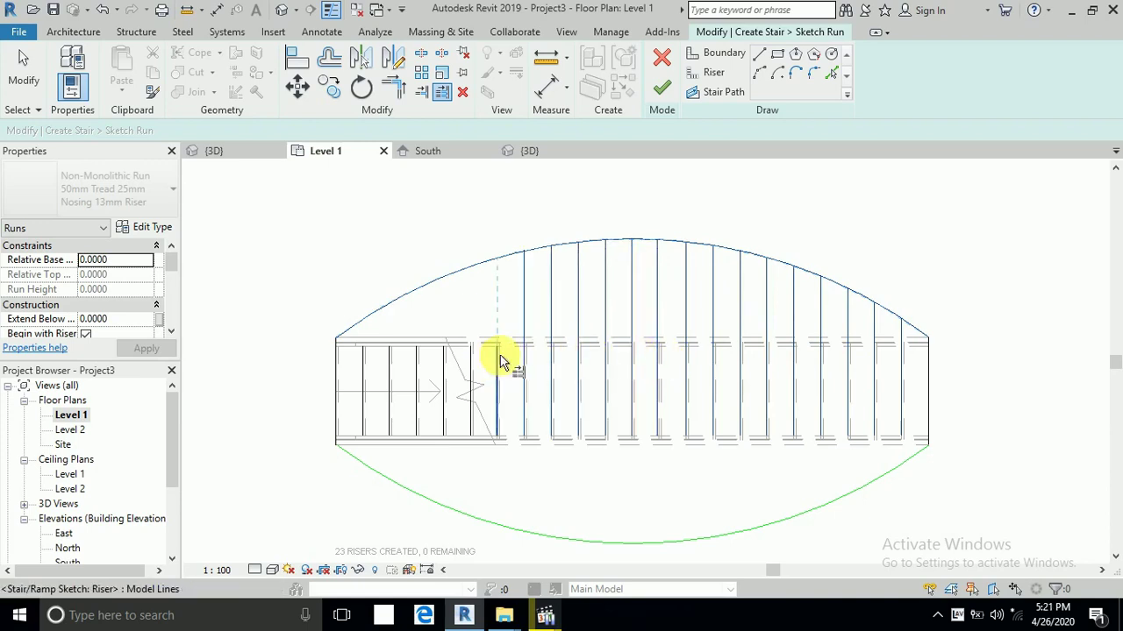
pyautogui.click(474, 362)
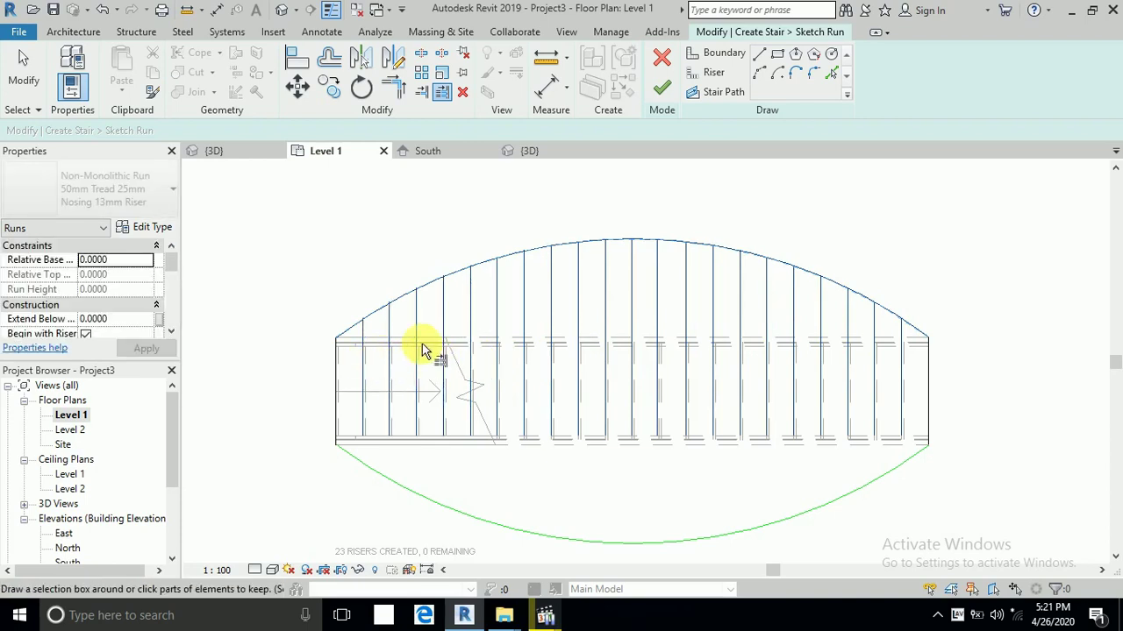
pyautogui.click(441, 91)
# Step: Extend all fourteen risers down to the bottom boundary arc
pyautogui.click(752, 528)
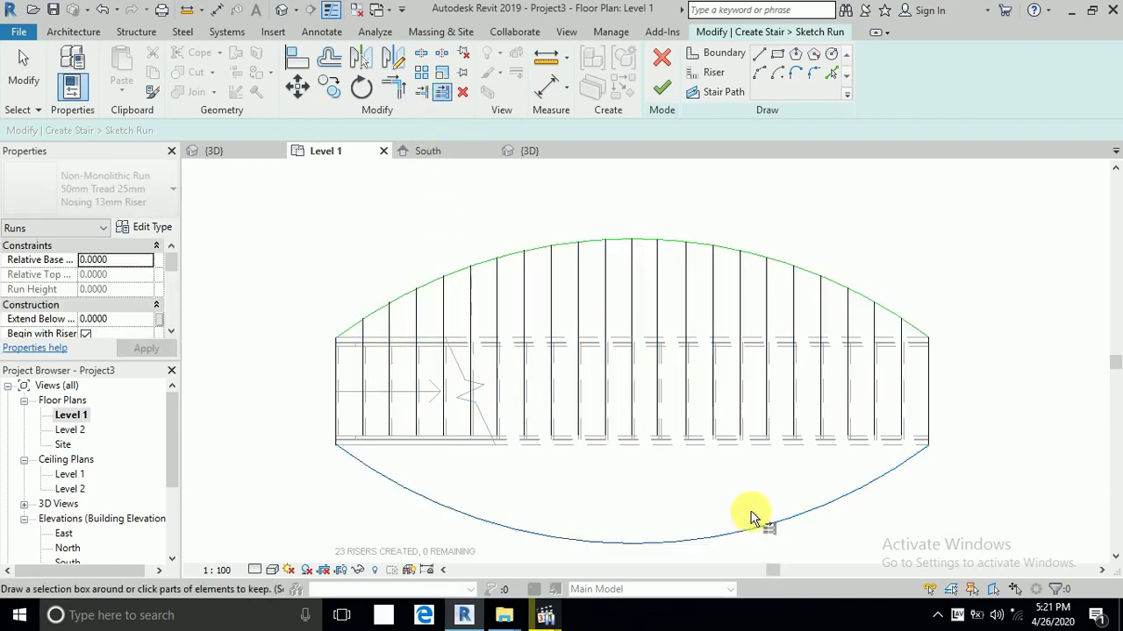
pyautogui.click(848, 413)
pyautogui.click(823, 412)
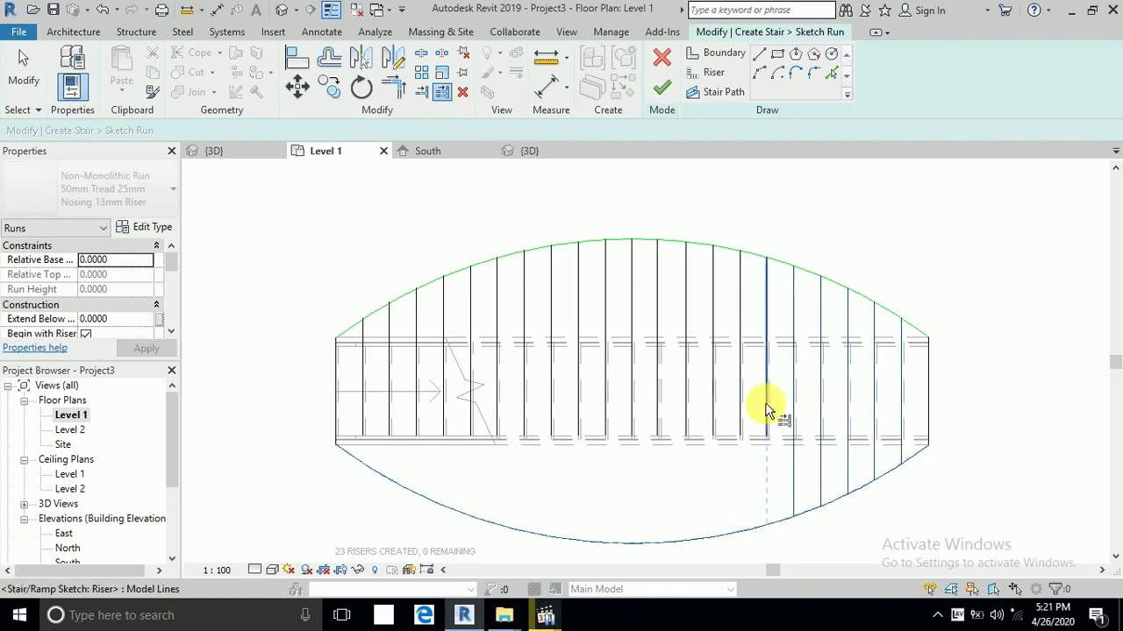
pyautogui.click(711, 406)
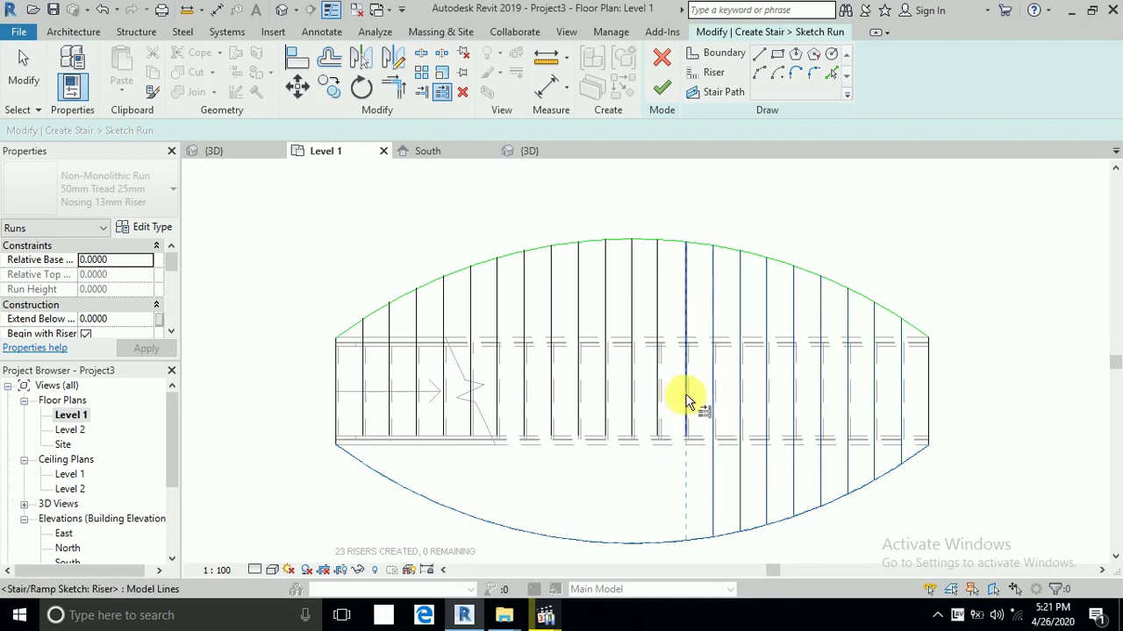
pyautogui.click(683, 399)
pyautogui.click(656, 401)
pyautogui.click(632, 403)
pyautogui.click(609, 397)
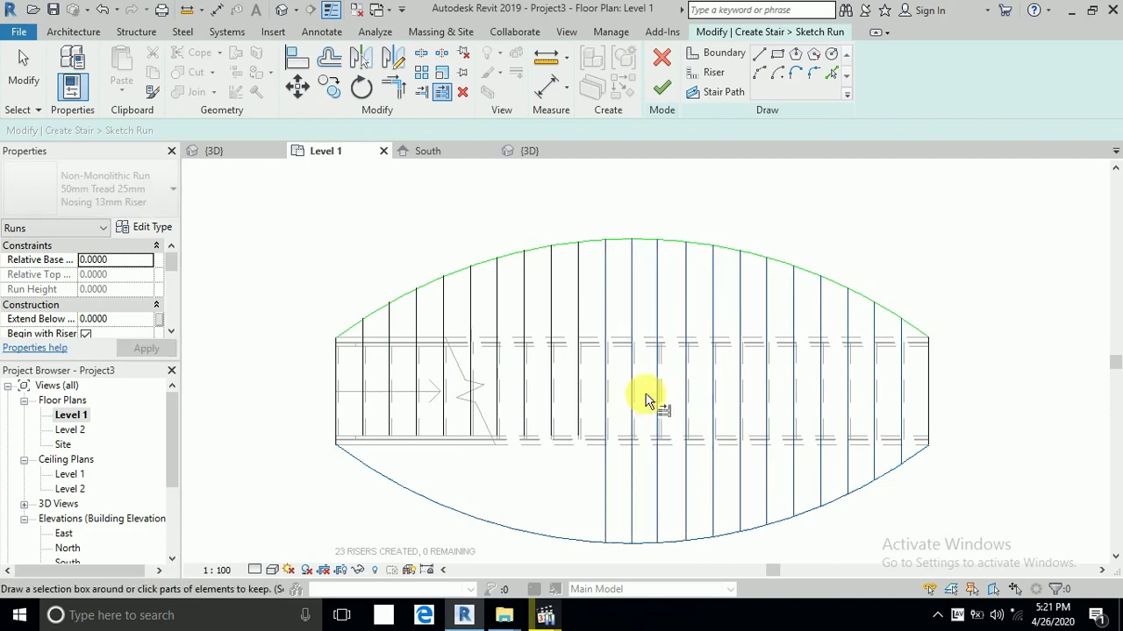
pyautogui.click(580, 390)
pyautogui.click(550, 394)
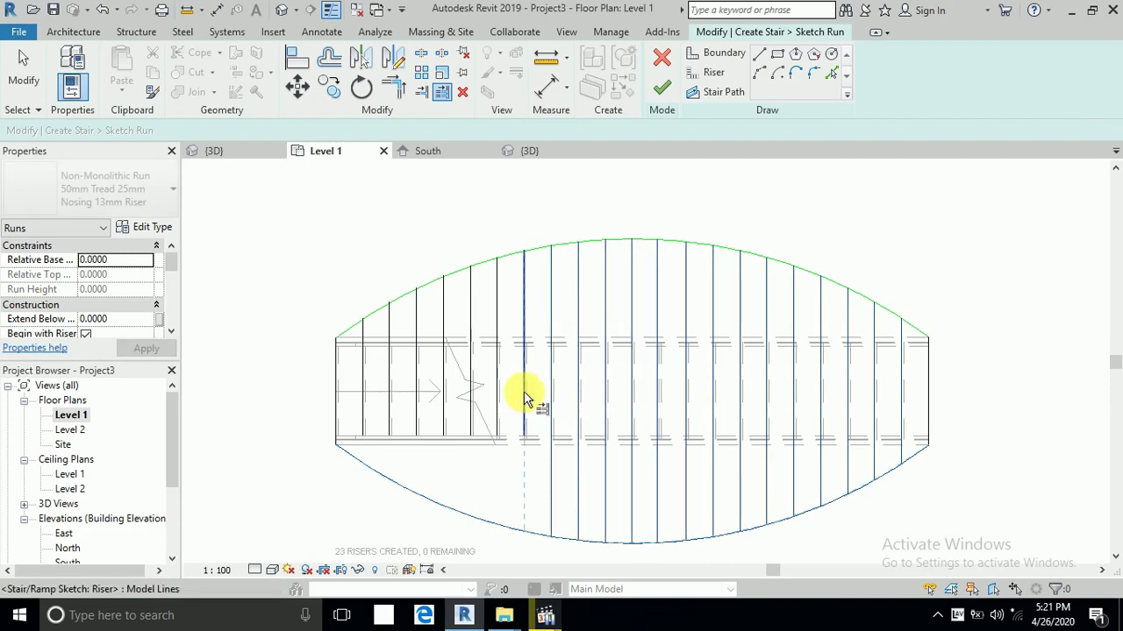
pyautogui.click(470, 403)
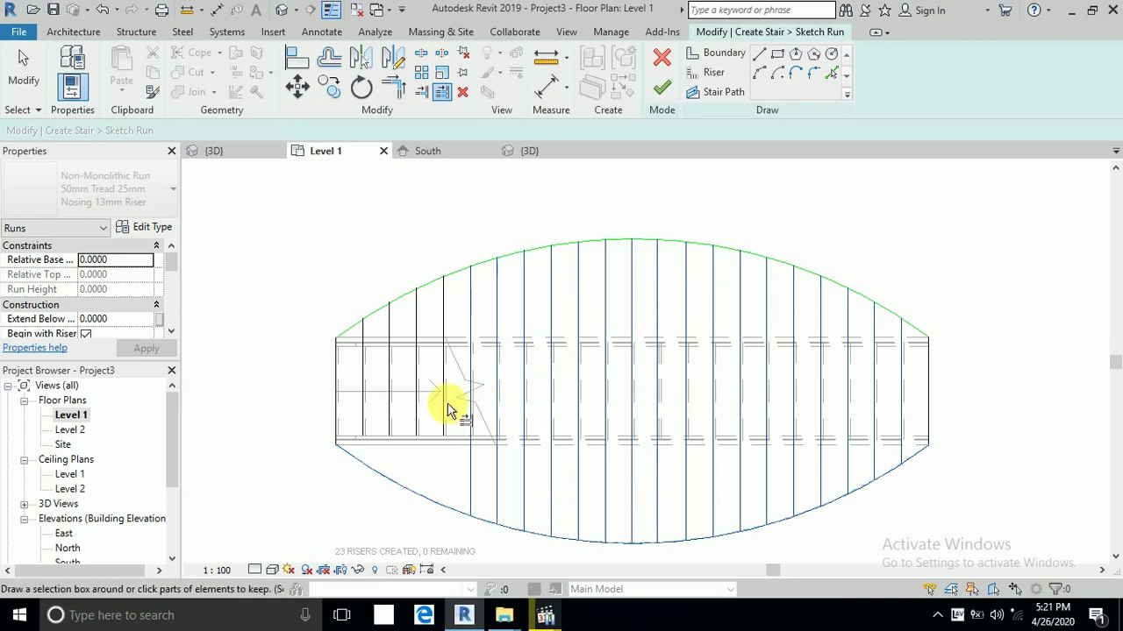
pyautogui.click(443, 406)
pyautogui.click(417, 409)
pyautogui.click(395, 412)
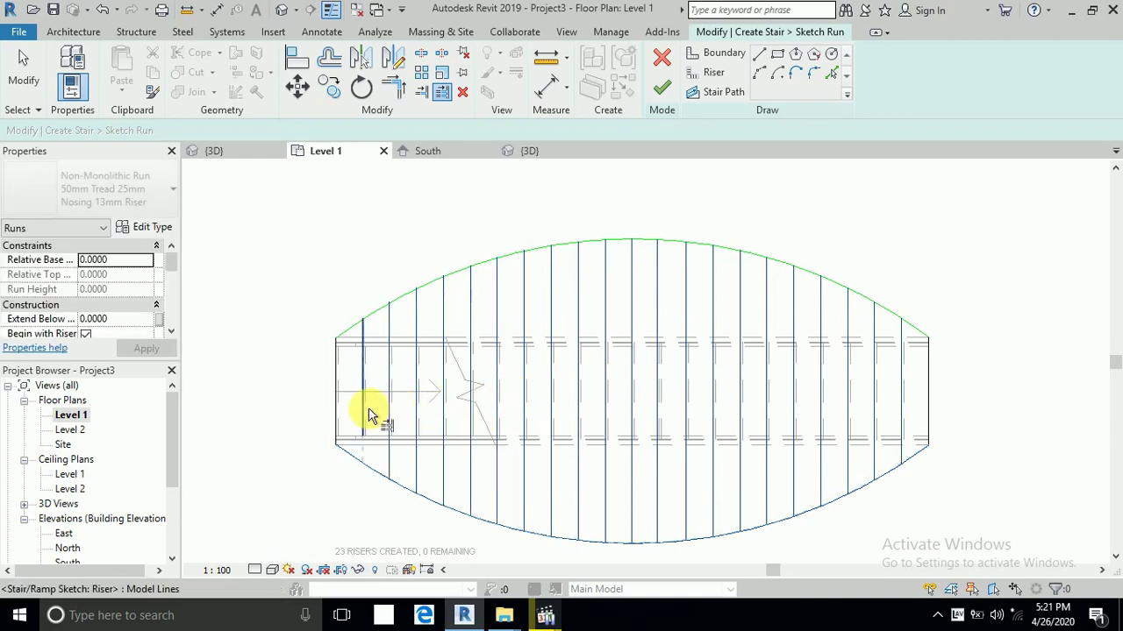
pyautogui.click(367, 415)
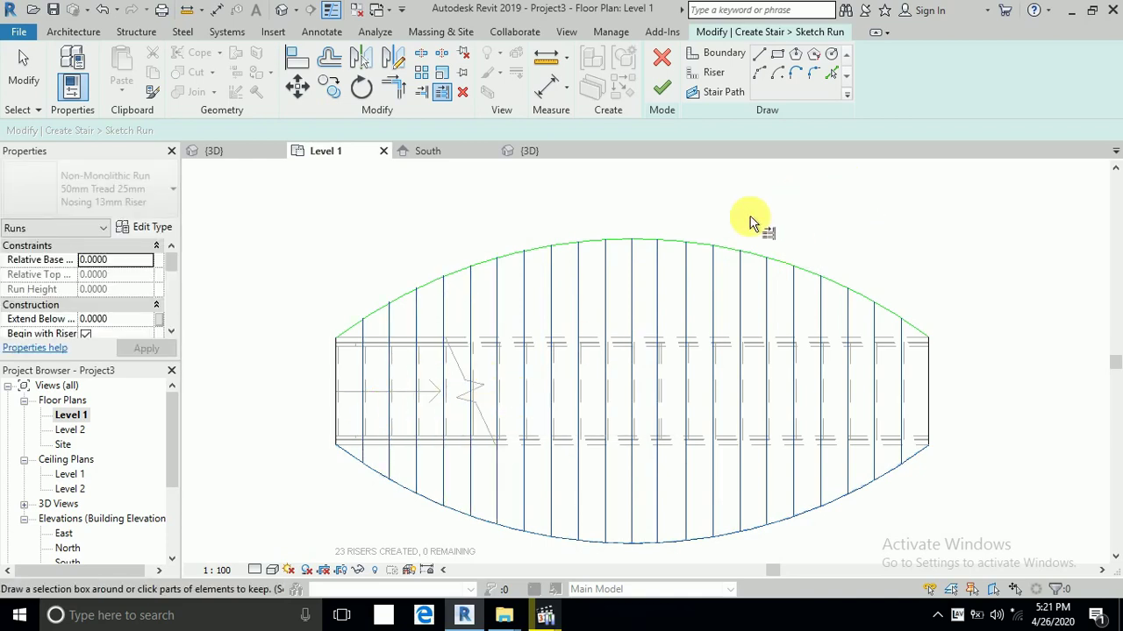
# Step: Draw a straight stair path from the first riser's midpoint to the last riser's midpoint
pyautogui.click(717, 73)
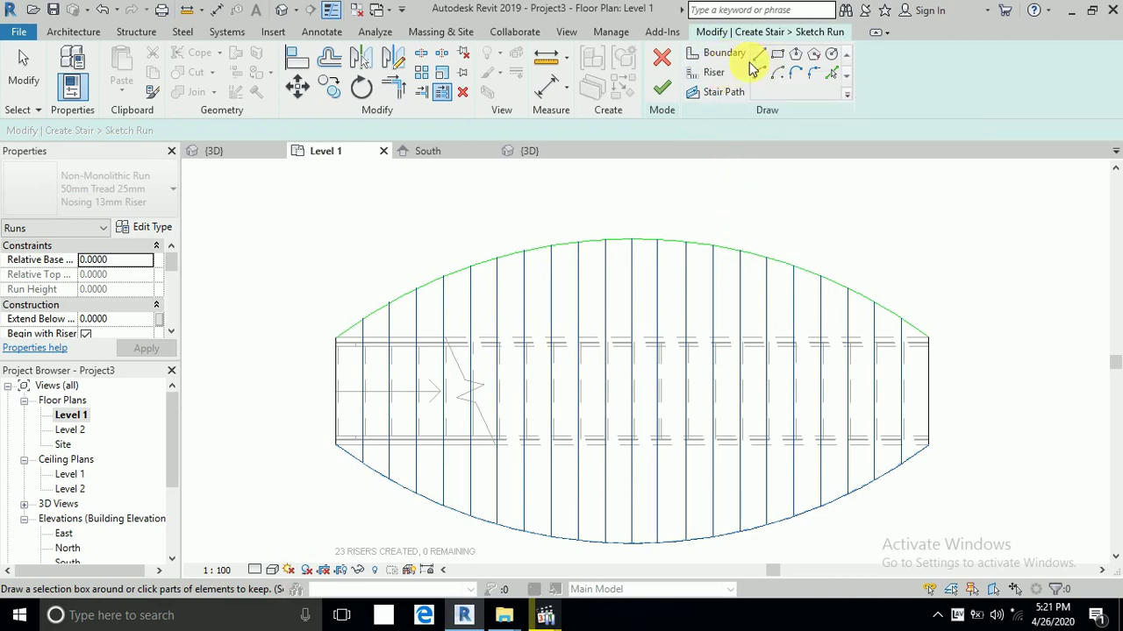
pyautogui.click(713, 96)
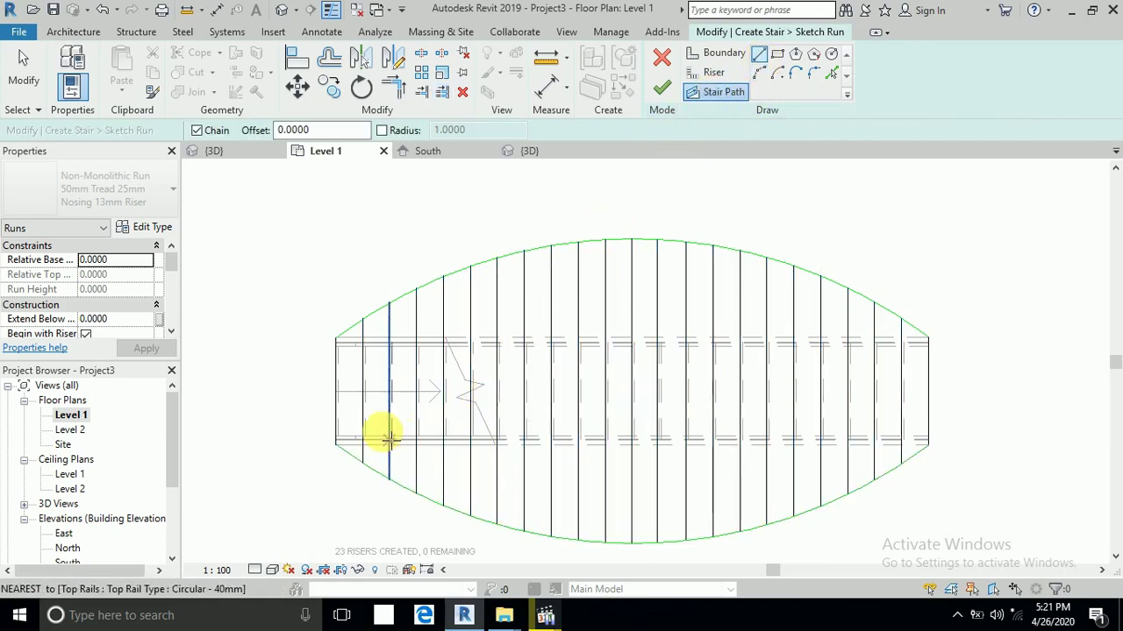
pyautogui.click(336, 392)
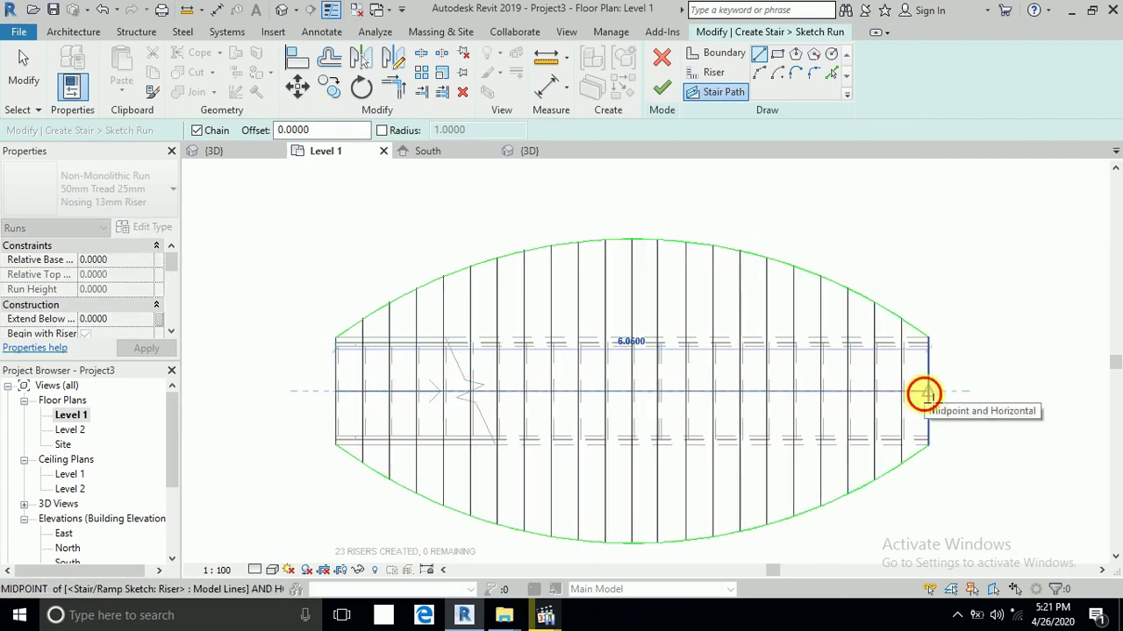
pyautogui.click(926, 393)
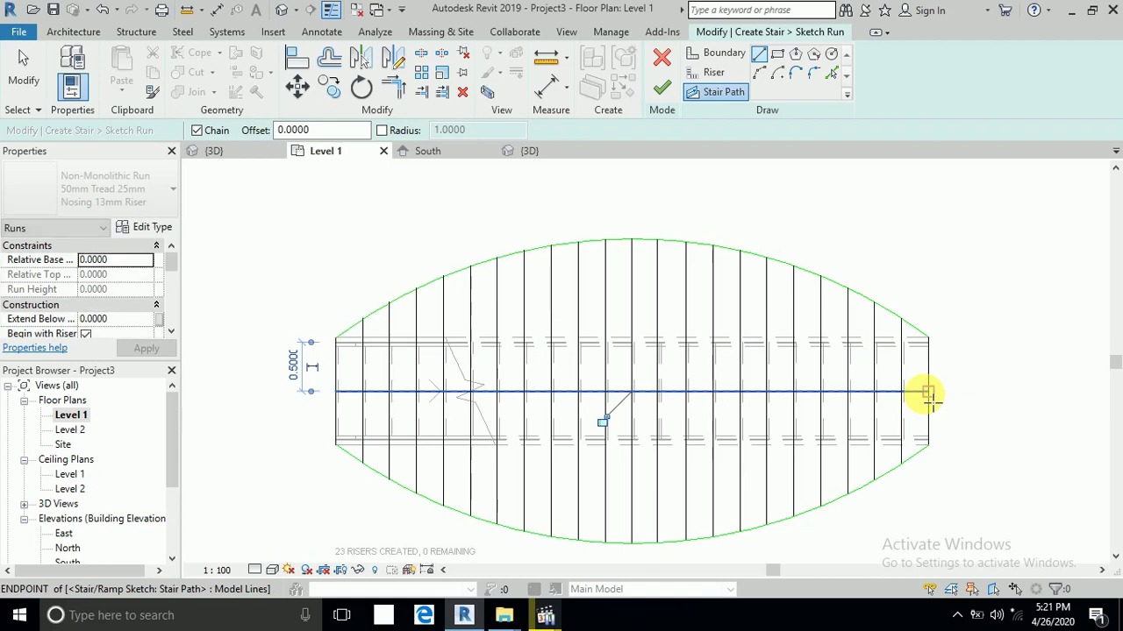
pyautogui.click(665, 98)
# Step: Finish the curved stair, set the Level 1 plan to Shaded, and open the default 3D view
pyautogui.click(662, 98)
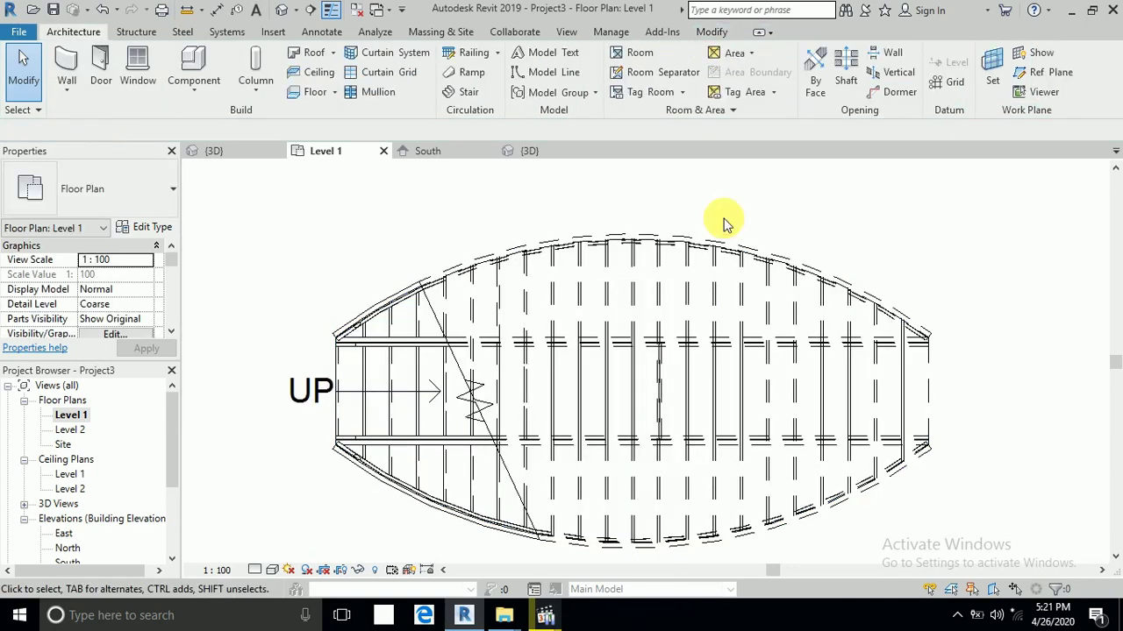
pyautogui.click(271, 571)
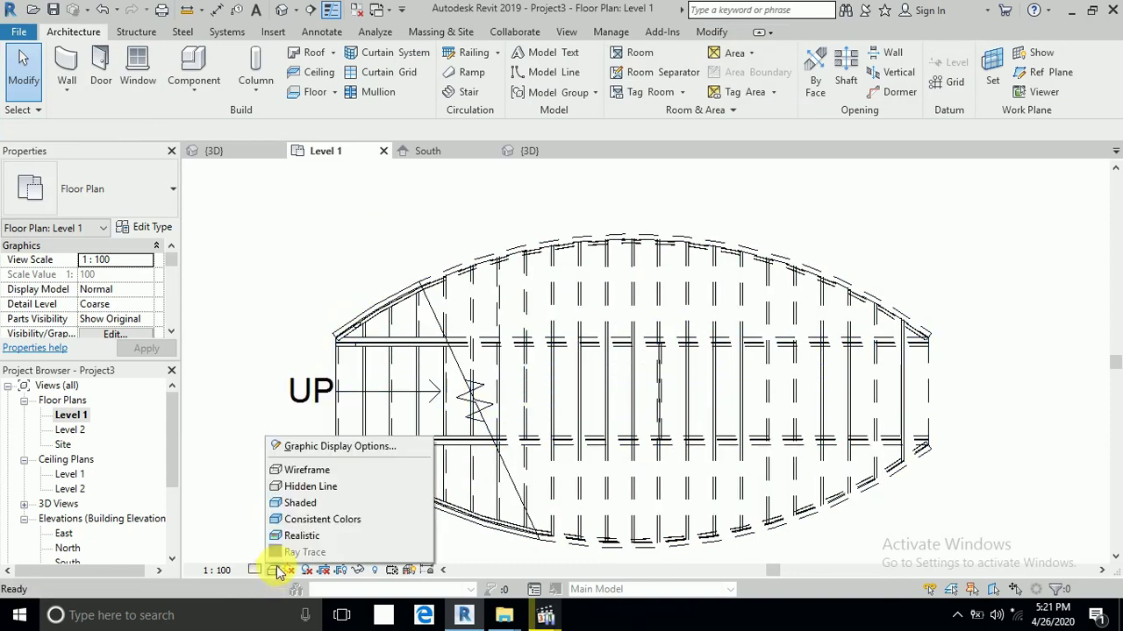
pyautogui.click(303, 503)
pyautogui.click(282, 10)
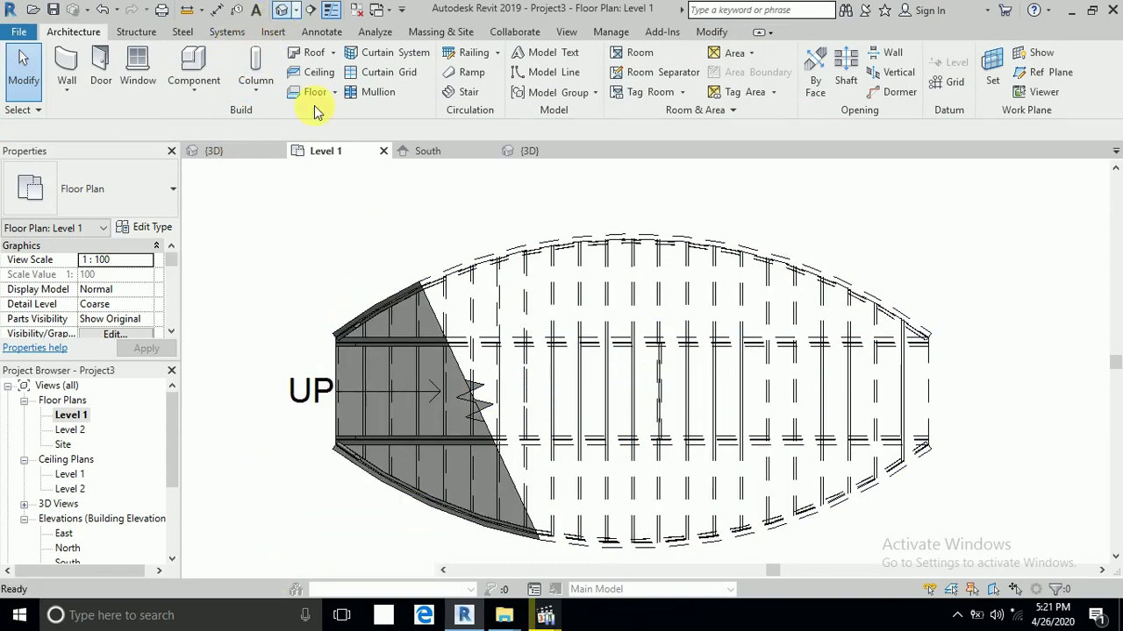
# Step: Recentre and zoom the 3D view on the stair, then set it to the Shaded visual style
pyautogui.moveTo(827, 416); pyautogui.dragTo(790, 410, button='middle')
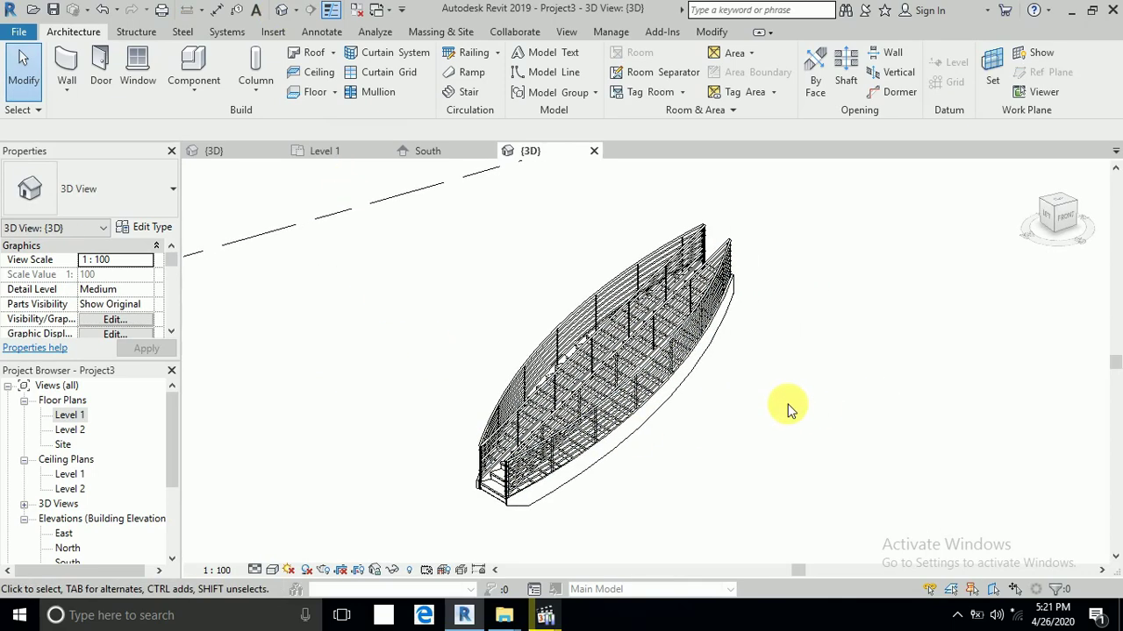
pyautogui.scroll(5, 552, 506)
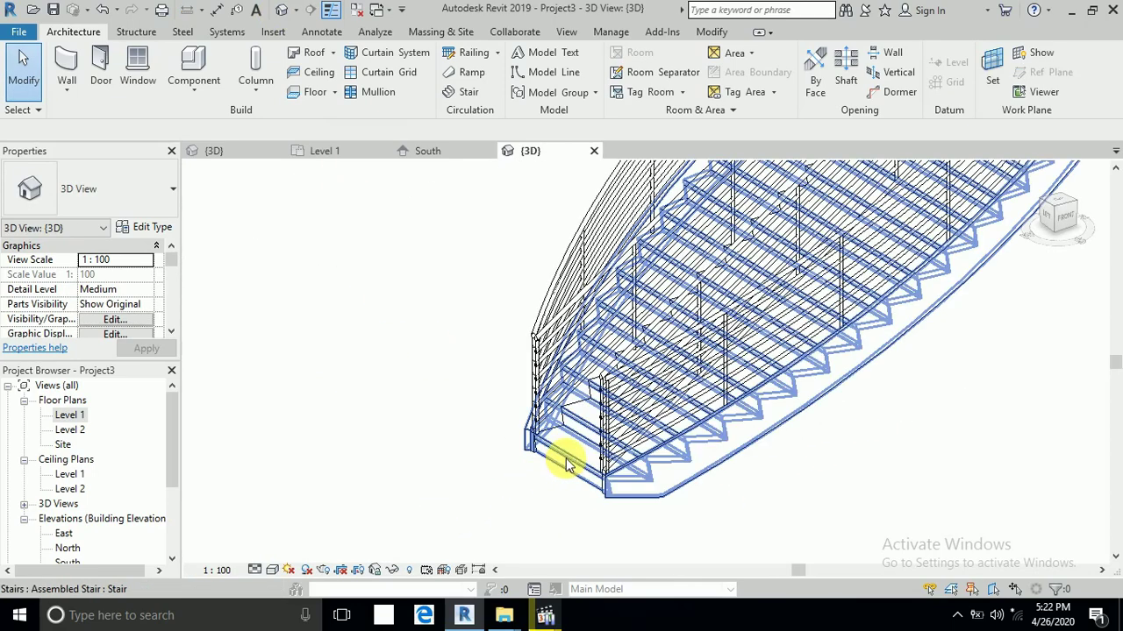
pyautogui.click(585, 396)
pyautogui.press('Escape')
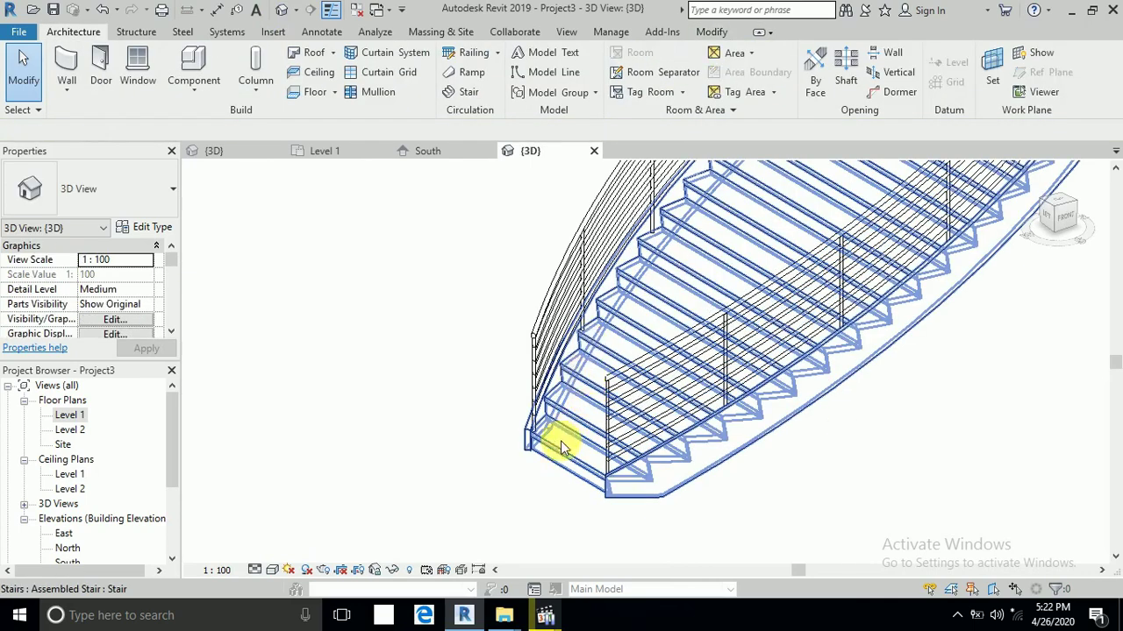
pyautogui.scroll(-3, 504, 480)
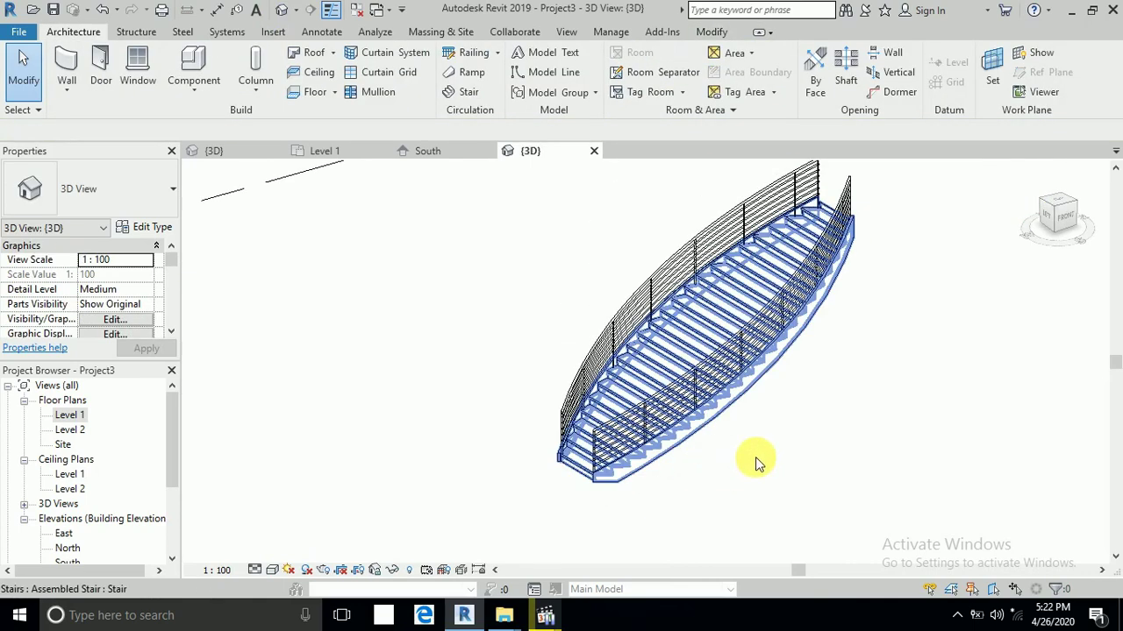
pyautogui.click(273, 571)
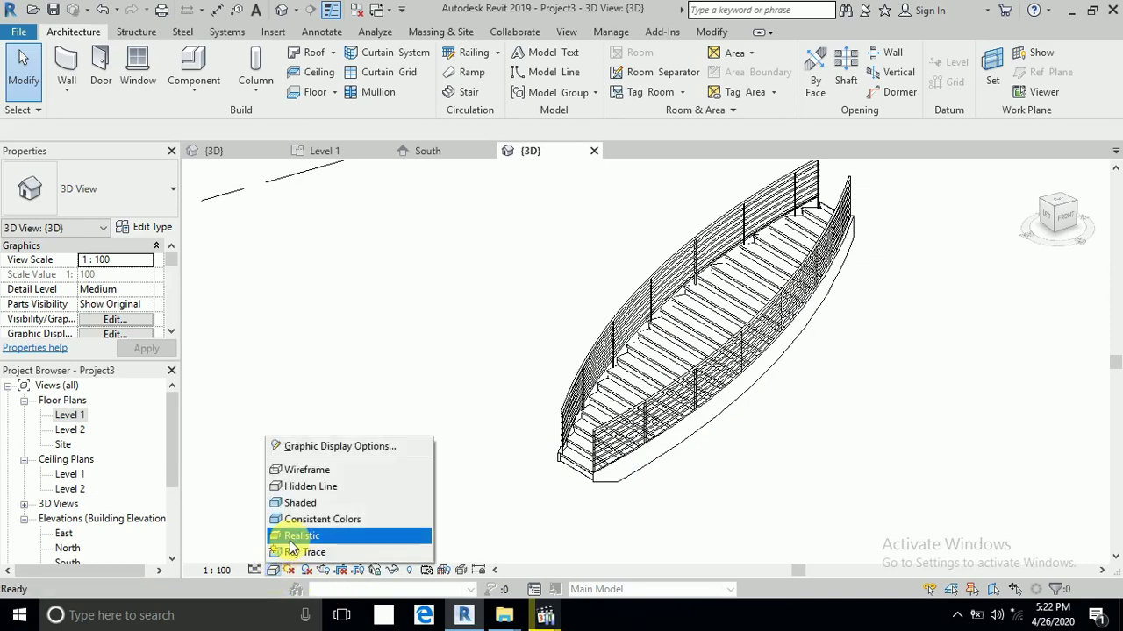
pyautogui.click(285, 503)
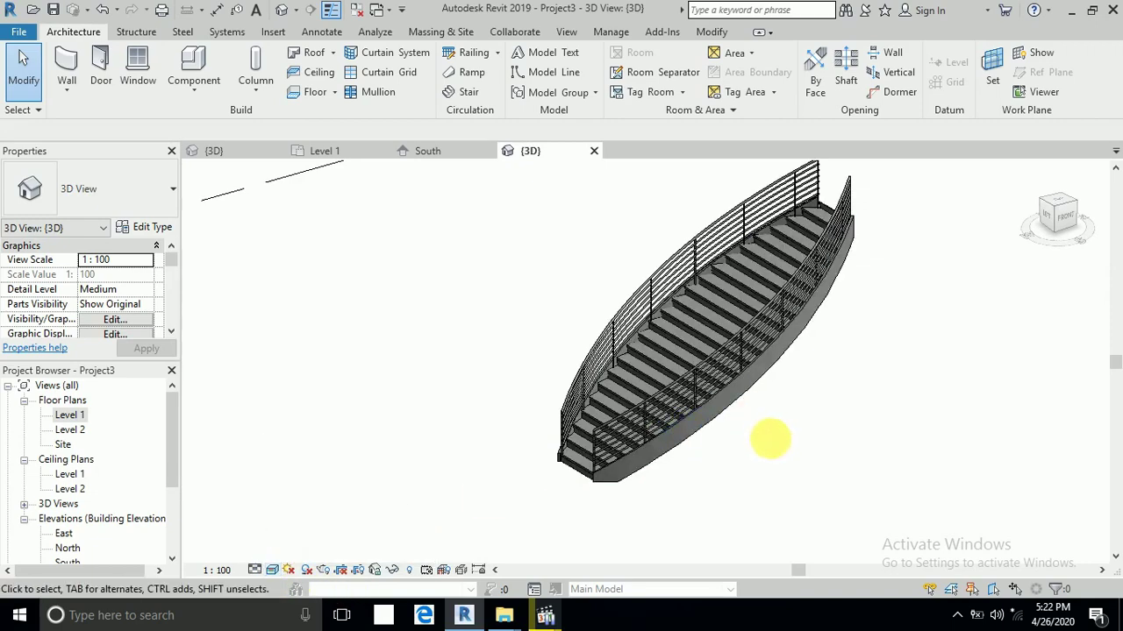
# Step: Orbit around the stair to inspect it and the level markers from several angles
pyautogui.moveTo(770, 440)
pyautogui.keyDown('shift'); pyautogui.mouseDown(button='middle')
pyautogui.moveTo(729, 435)
pyautogui.moveTo(711, 473)
pyautogui.mouseUp(button='middle'); pyautogui.keyUp('shift')
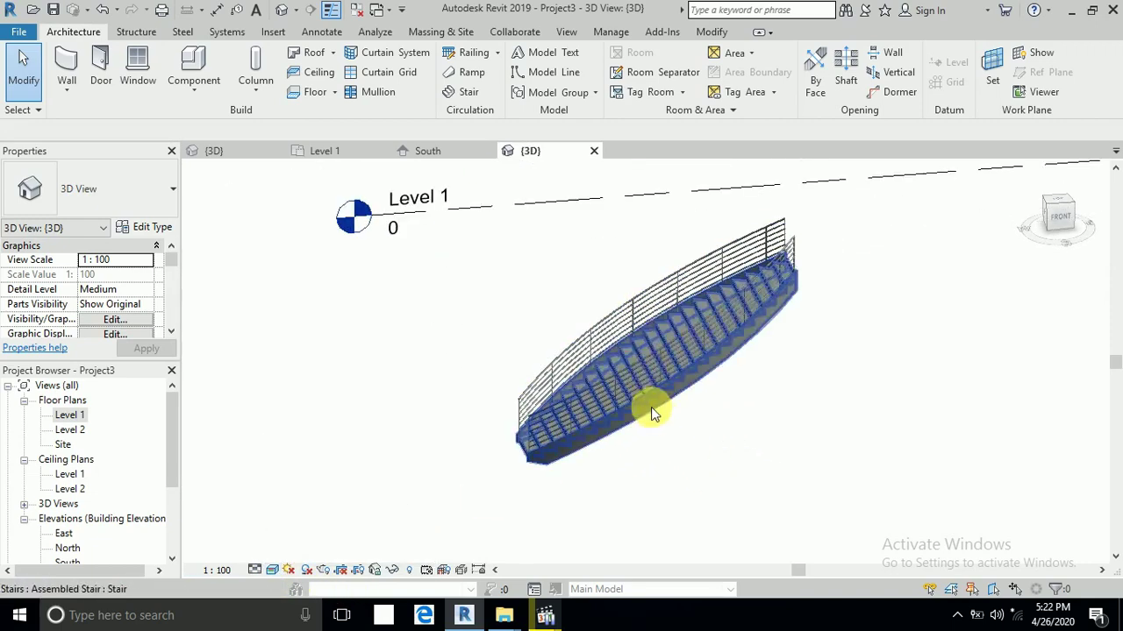
pyautogui.keyDown('shift'); pyautogui.moveTo(651, 407); pyautogui.dragTo(804, 409, button='middle'); pyautogui.keyUp('shift')
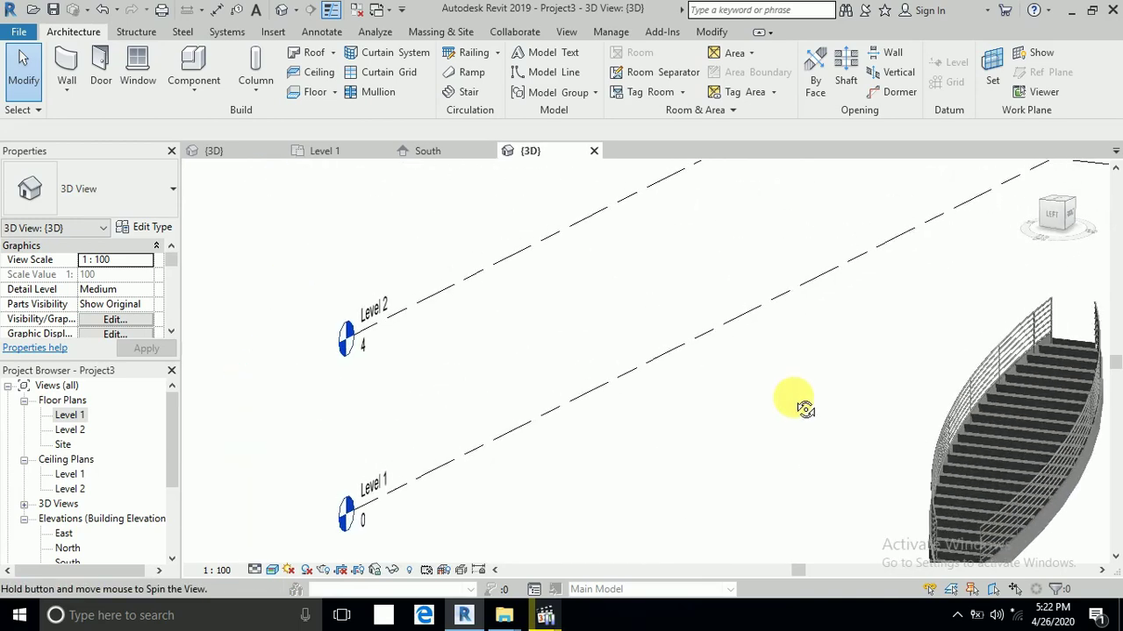
pyautogui.keyDown('shift'); pyautogui.moveTo(692, 376); pyautogui.dragTo(895, 465, button='middle'); pyautogui.keyUp('shift')
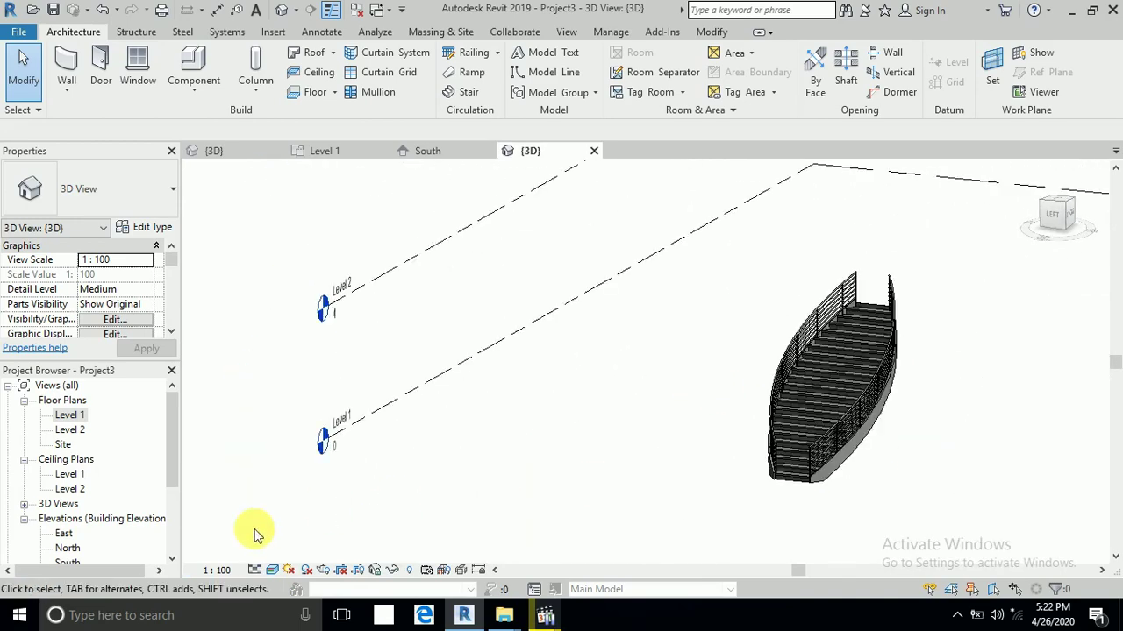
pyautogui.scroll(-2, 166, 469)
pyautogui.doubleClick(69, 489)
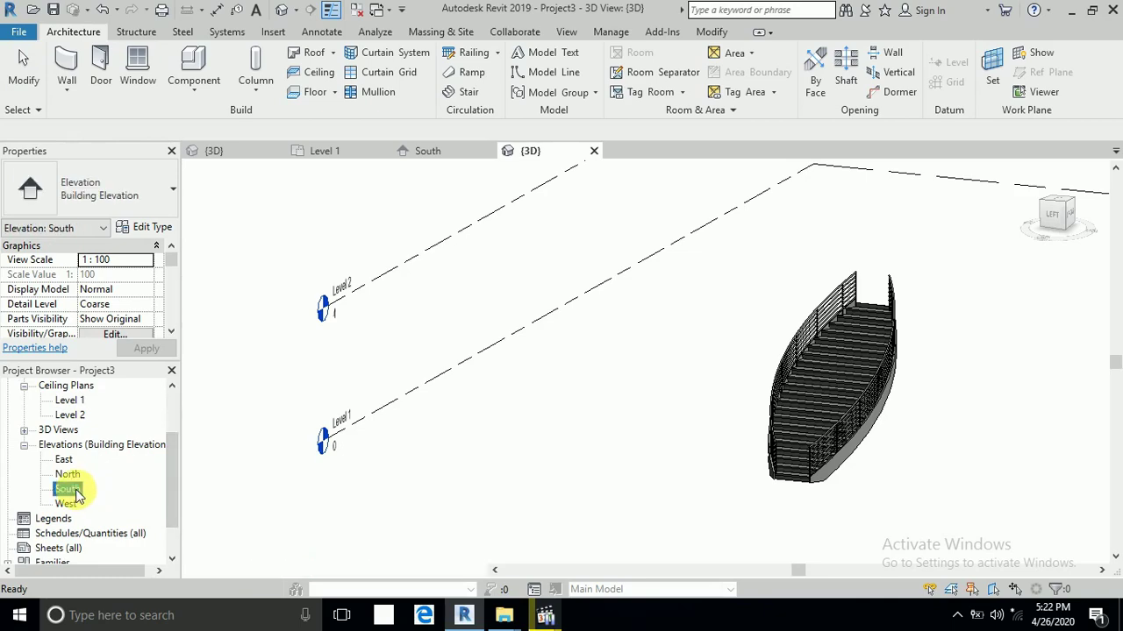
pyautogui.scroll(-2, 690, 351)
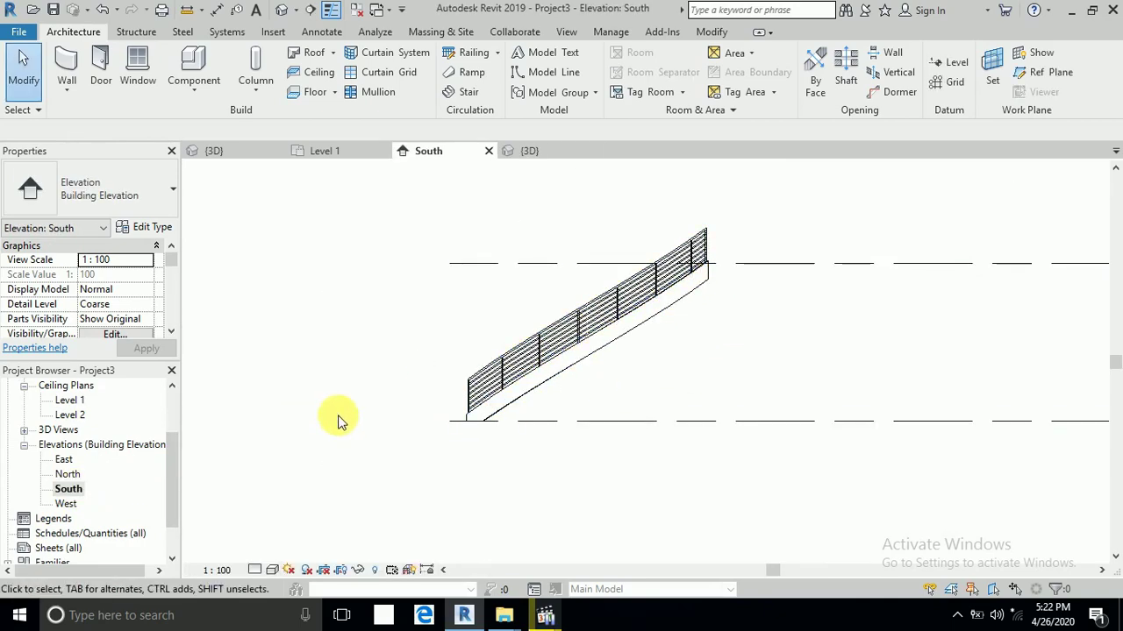
pyautogui.click(280, 10)
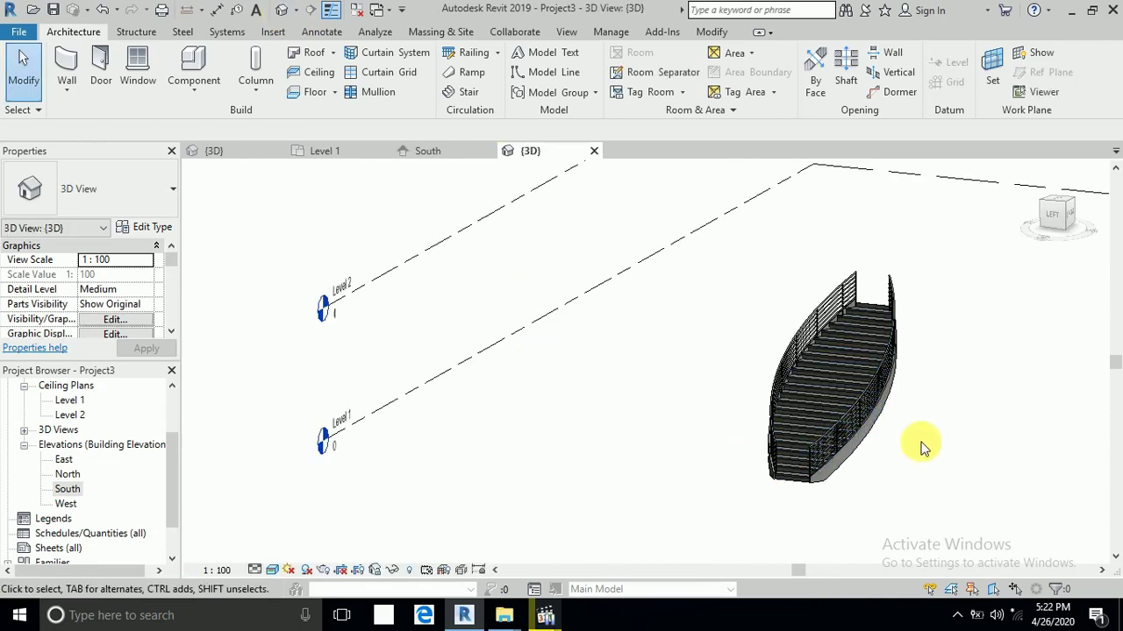
pyautogui.keyDown('shift'); pyautogui.moveTo(920, 447); pyautogui.dragTo(609, 389, button='middle'); pyautogui.keyUp('shift')
pyautogui.click(608, 389)
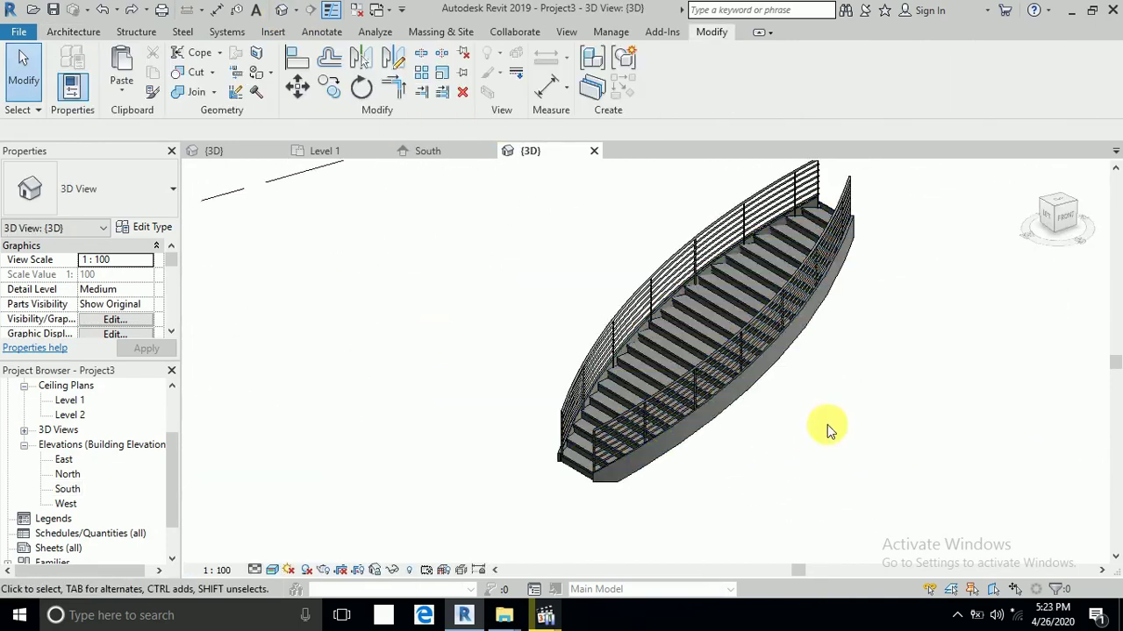
pyautogui.click(815, 464)
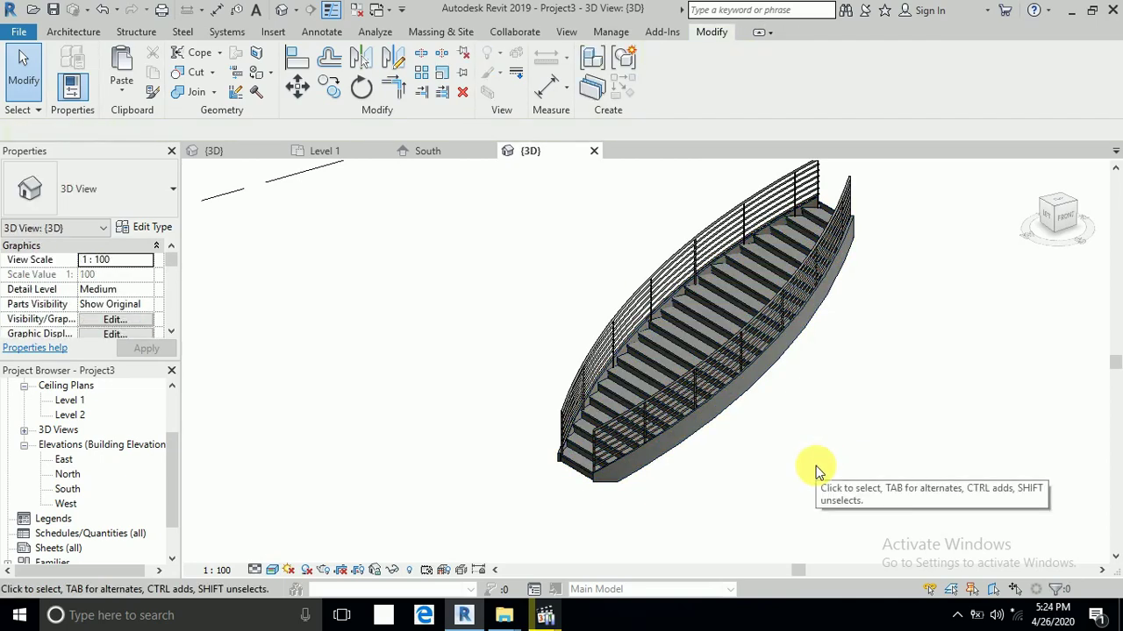
pyautogui.keyDown('shift'); pyautogui.moveTo(779, 477); pyautogui.dragTo(731, 451, button='middle'); pyautogui.keyUp('shift')
pyautogui.scroll(2, 685, 410)
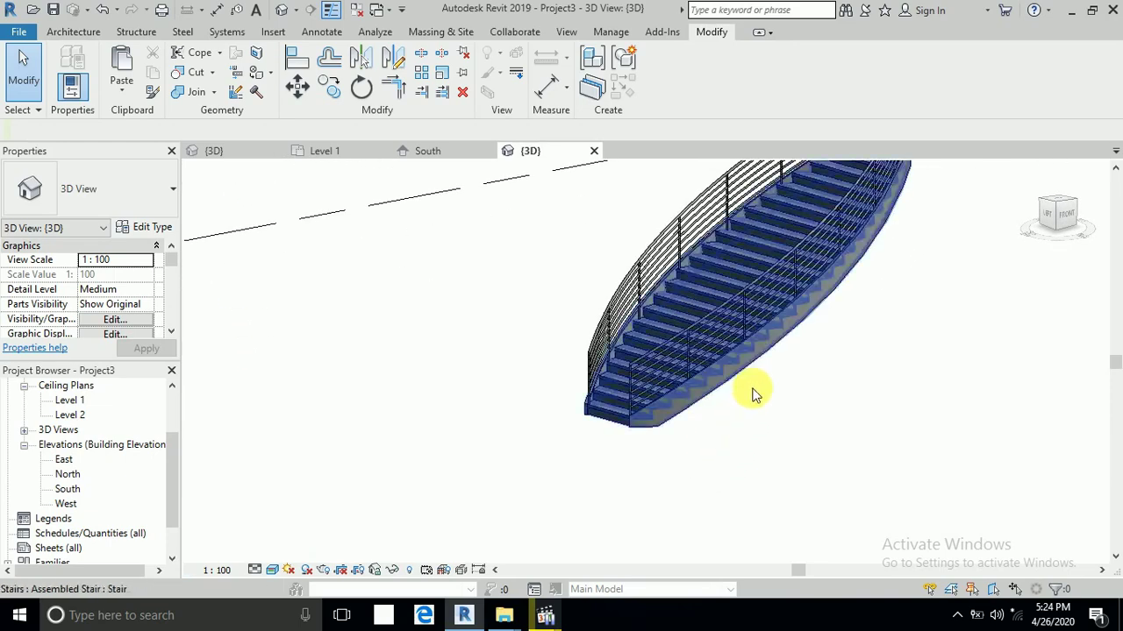
pyautogui.moveTo(834, 331); pyautogui.dragTo(828, 409, button='middle')
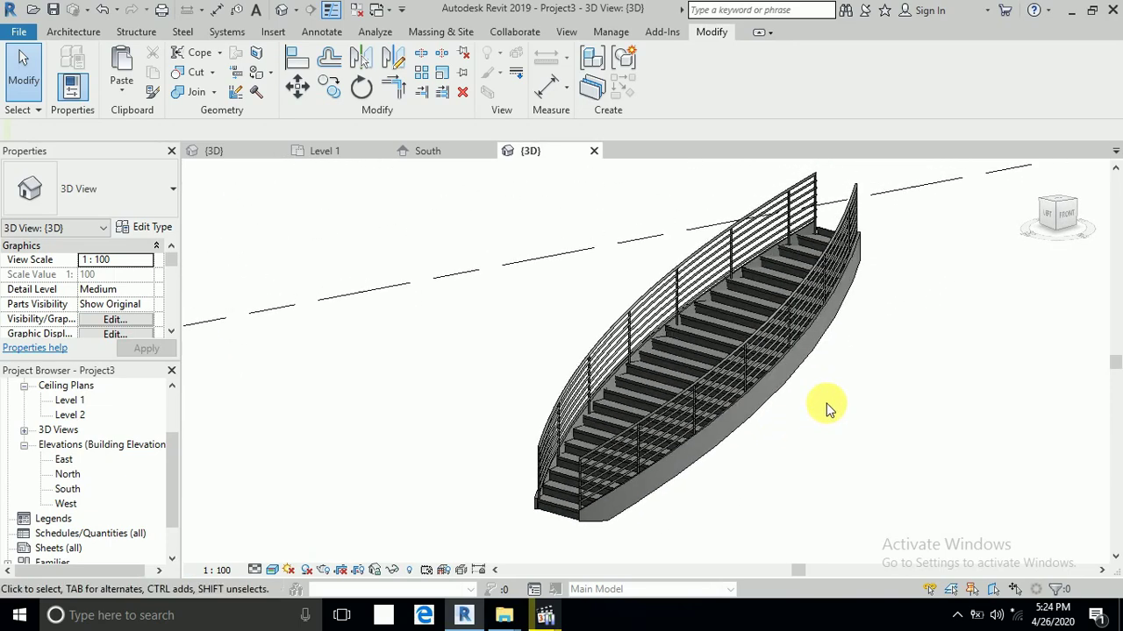